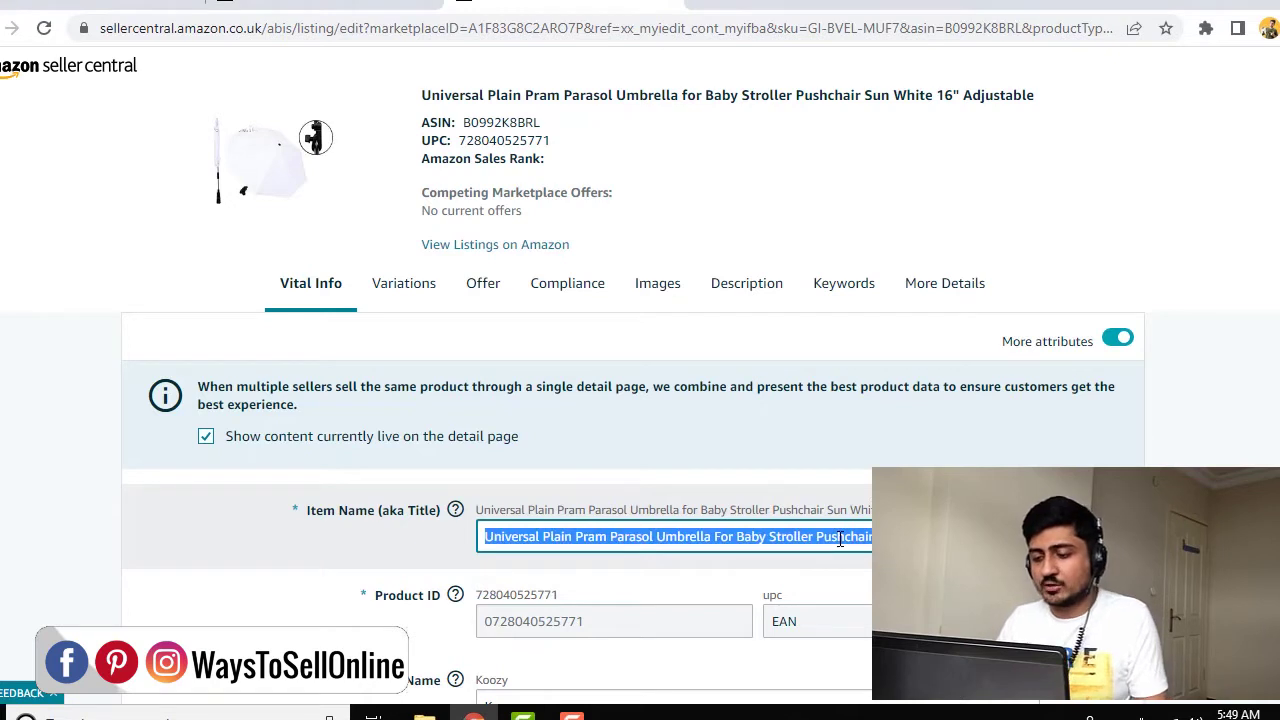
Replace the item name with 'umbrella for my baby', which raises a catalogue-conflict error
key(BackSpace)
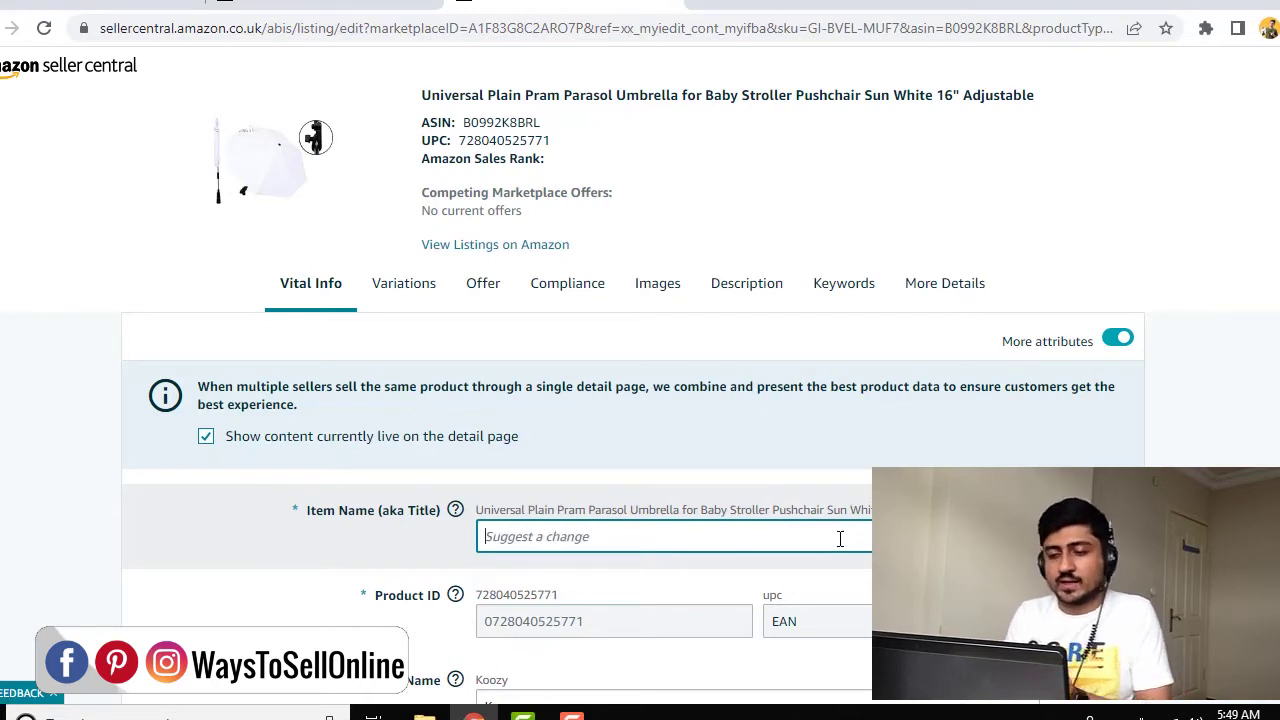
text(umbrella for)
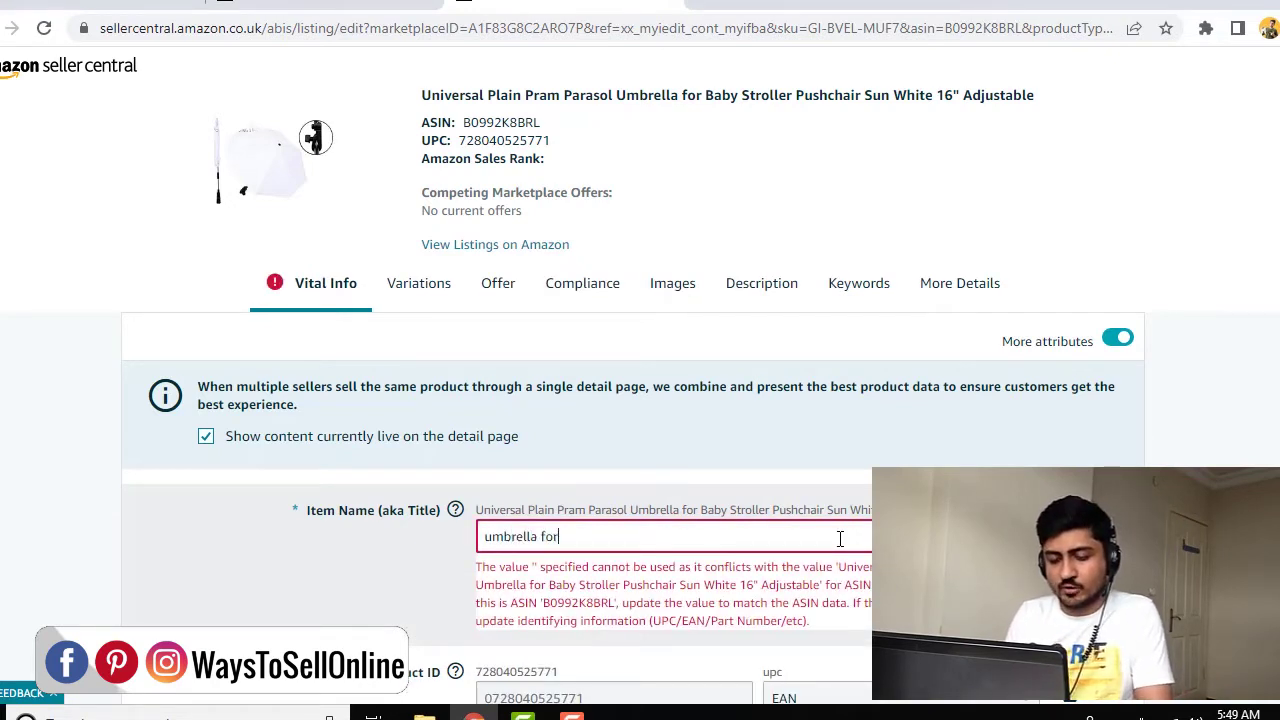
text( my baby)
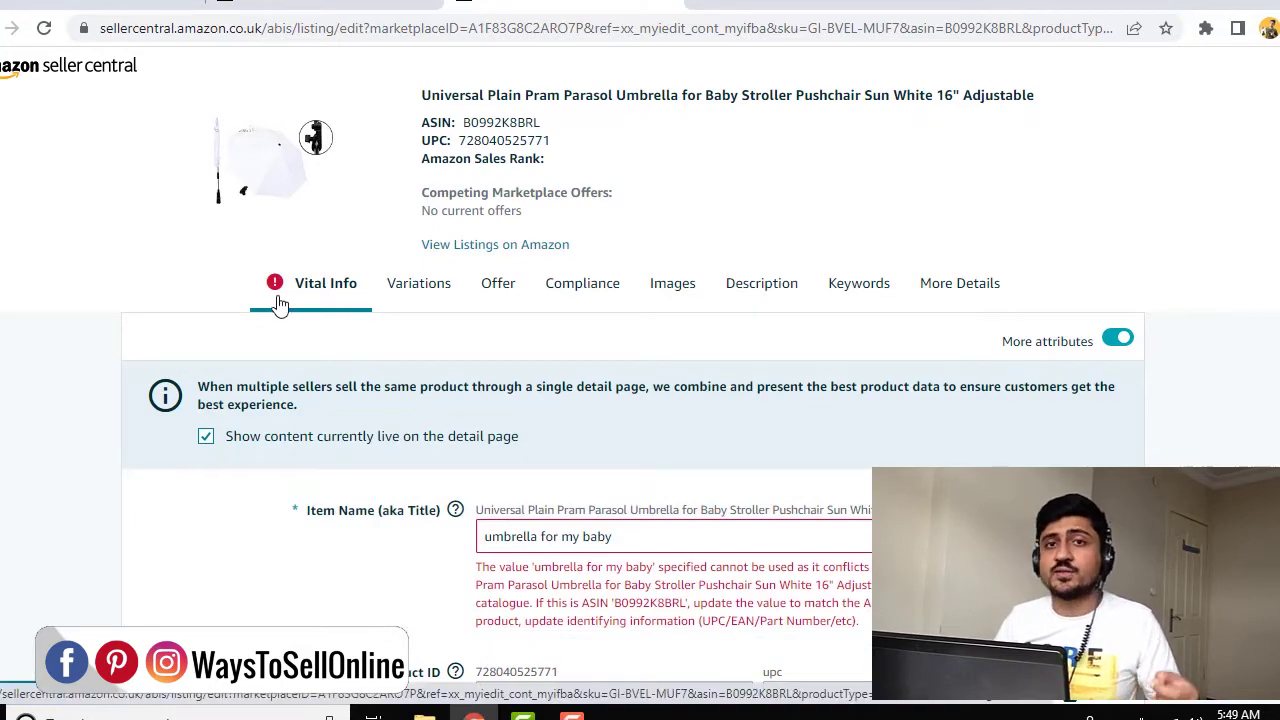
scroll(280, 300, down, 2)
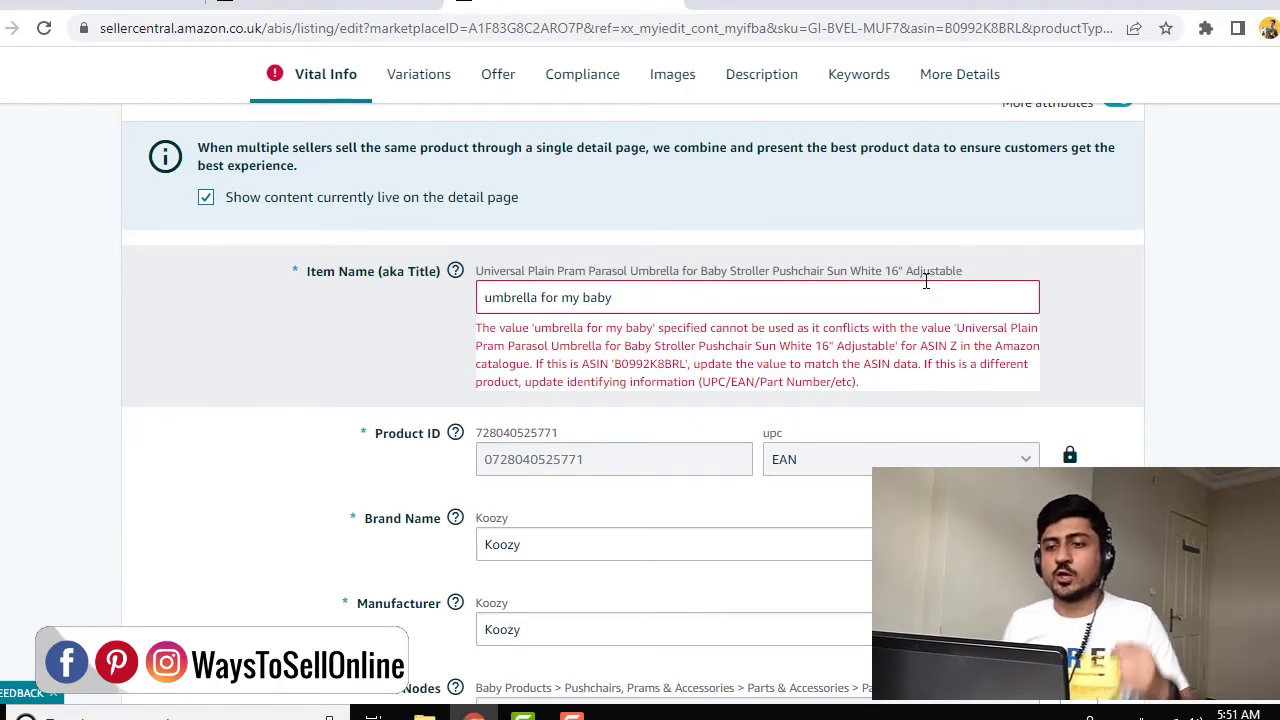
scroll(749, 286, up, 3)
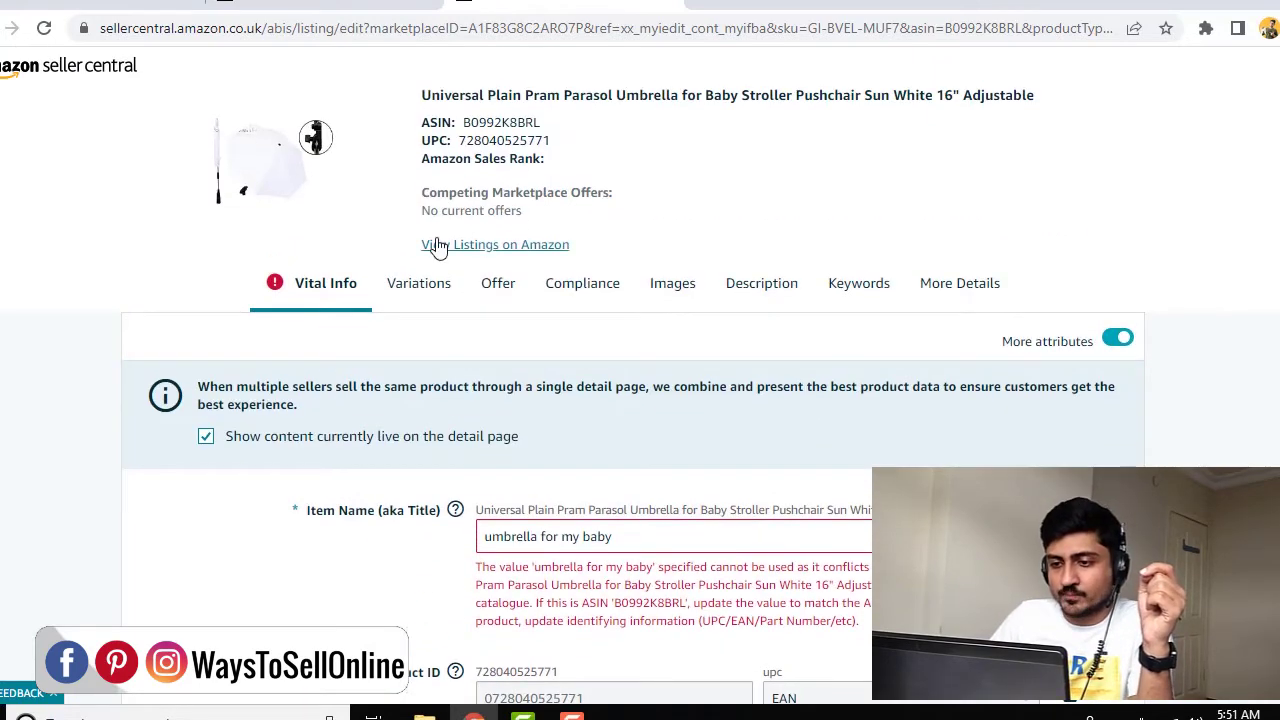
Review the parasol's live Amazon.co.uk page and category, then return to Manage Inventory
click(482, 248)
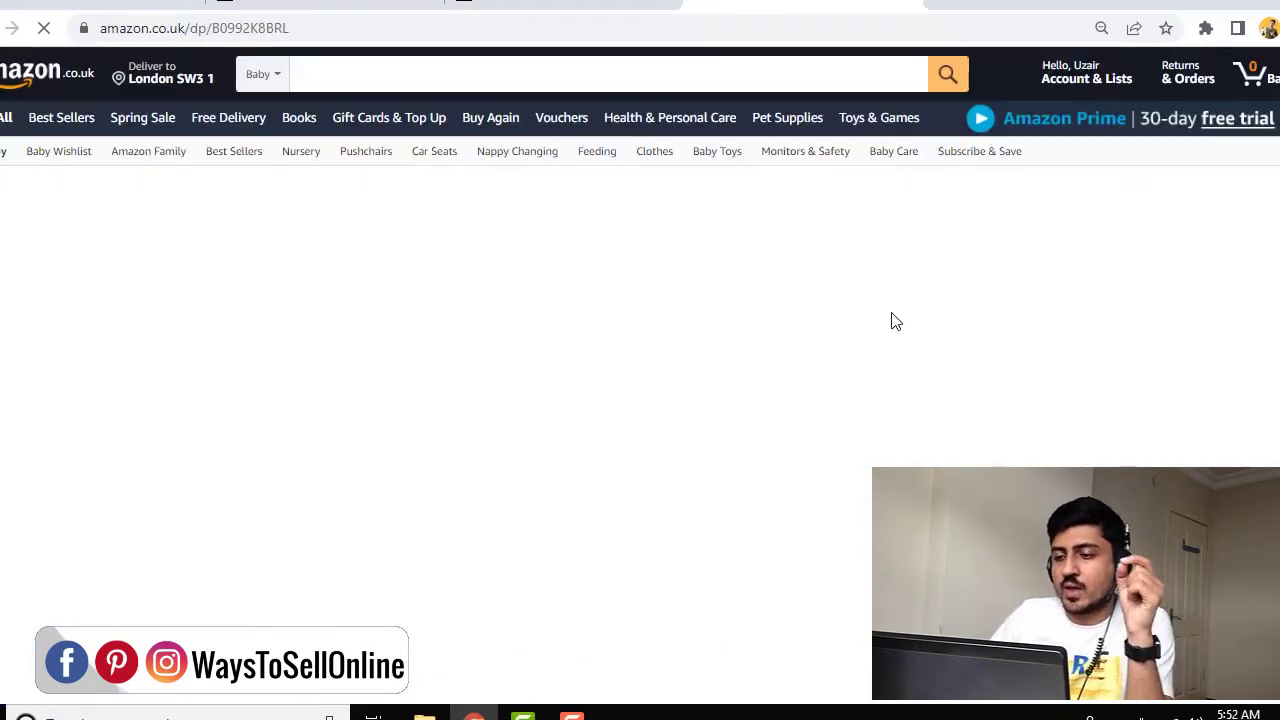
scroll(895, 330, down, 10)
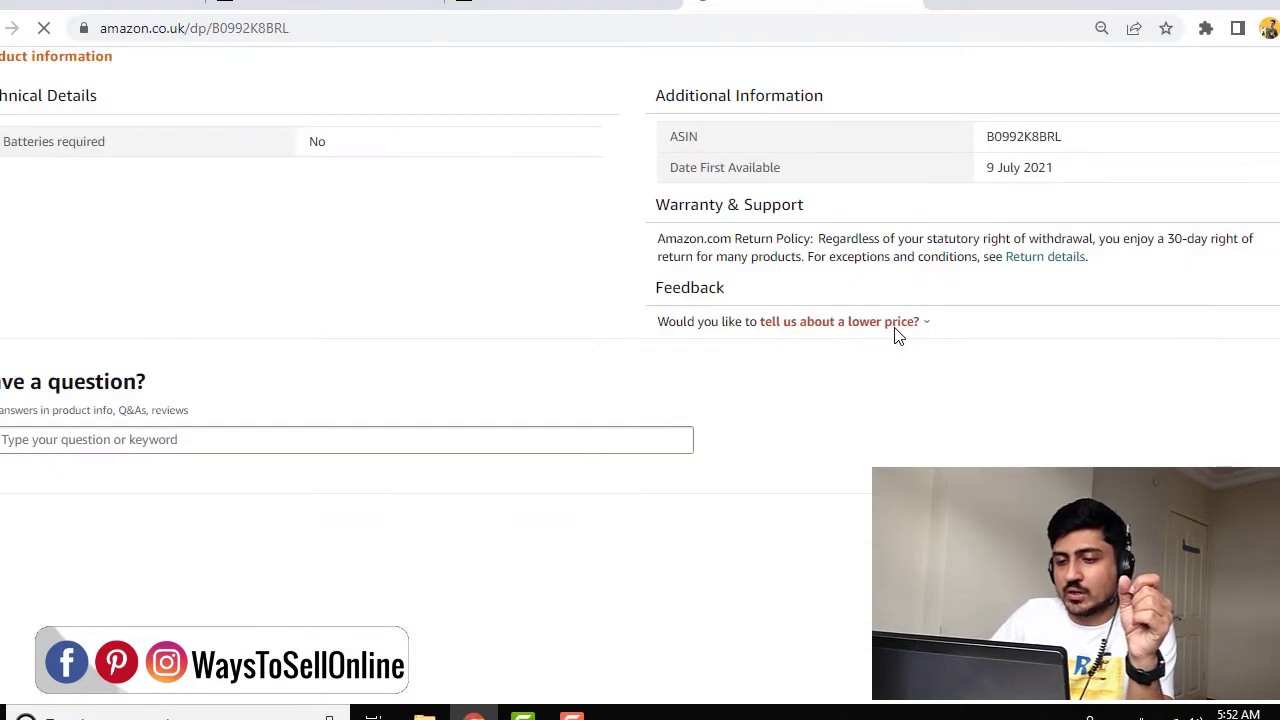
scroll(895, 335, up, 15)
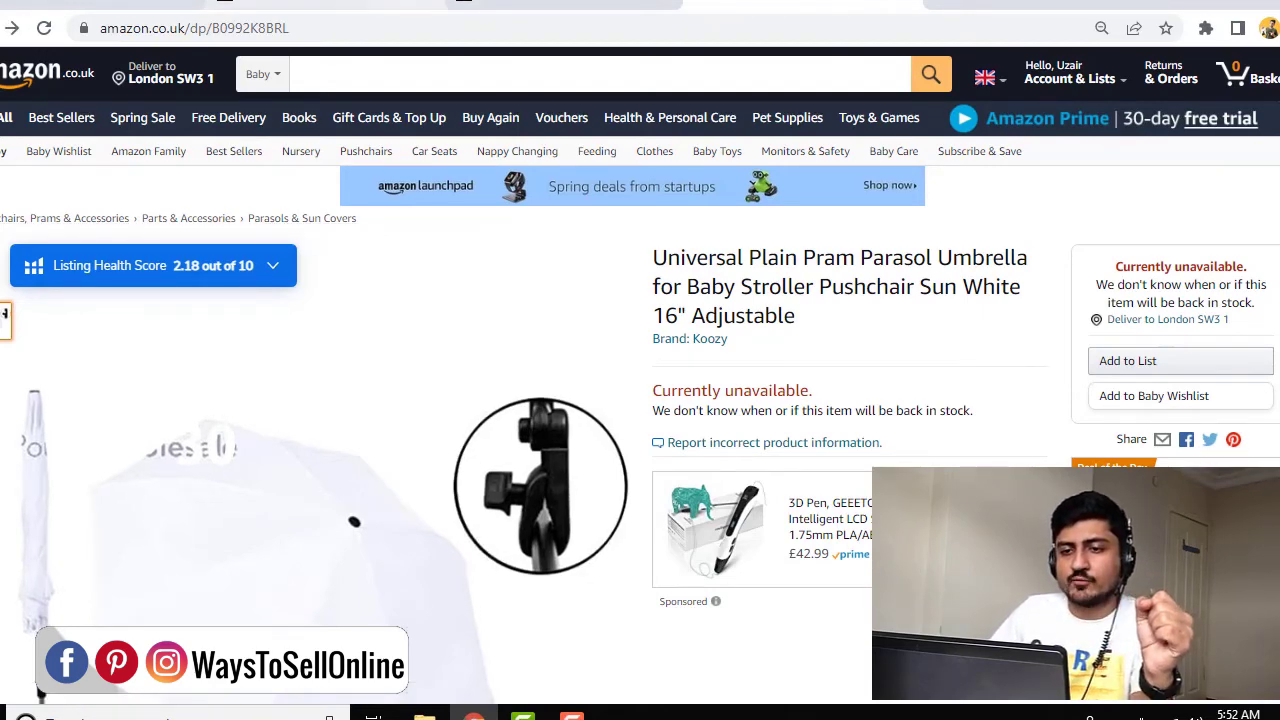
click(338, 6)
scroll(400, 130, up, 5)
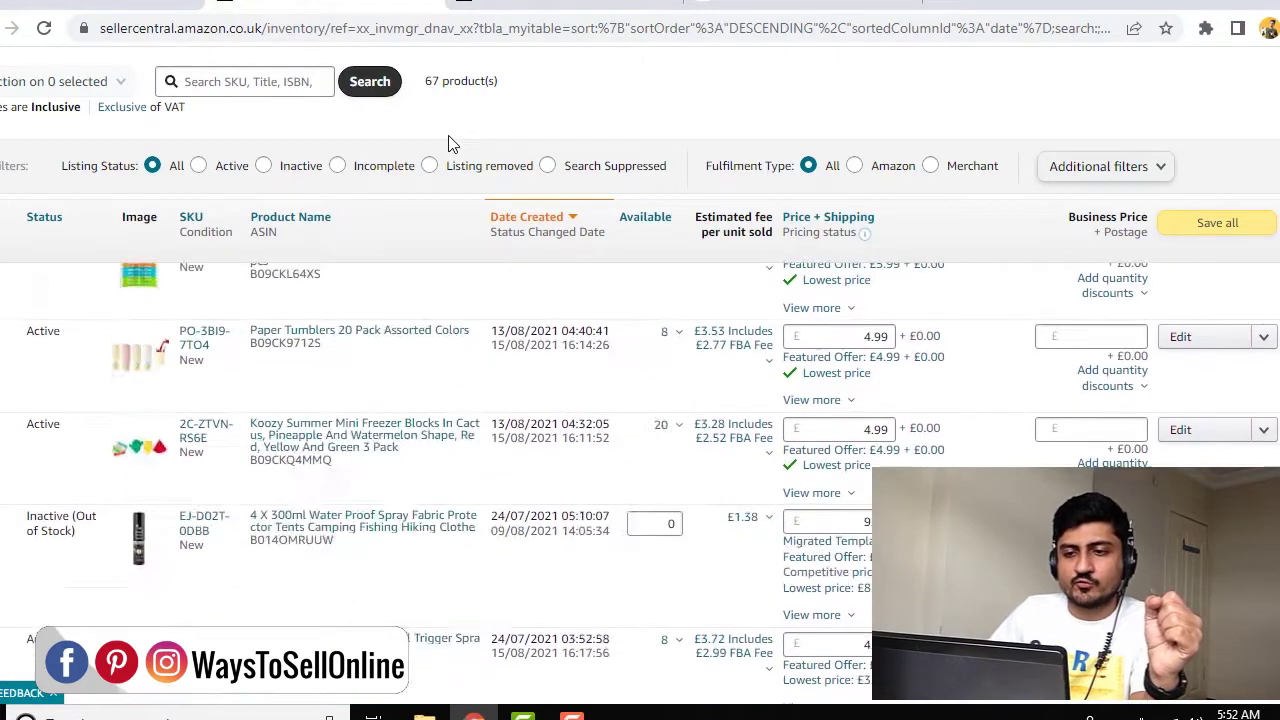
scroll(449, 143, up, 5)
Go to Inventory > Add Products via Upload > Download an Inventory File, dismissing the survey
mouse_move(120, 182)
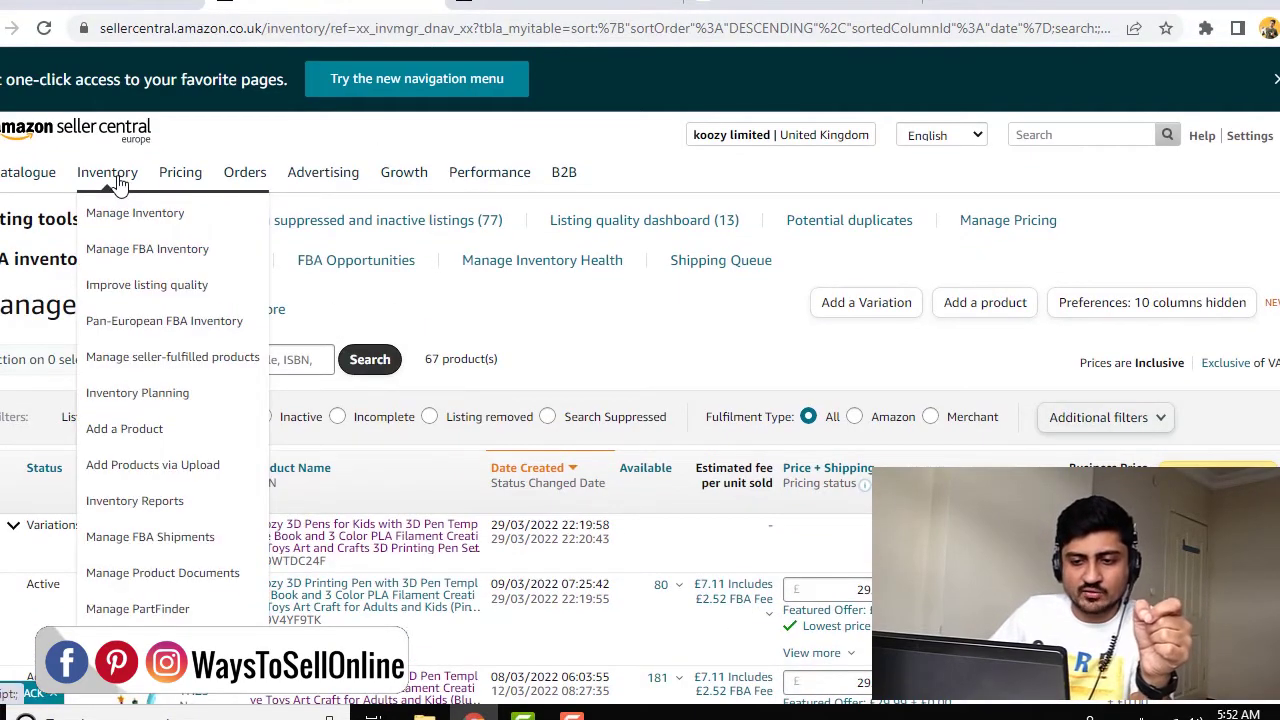
click(150, 470)
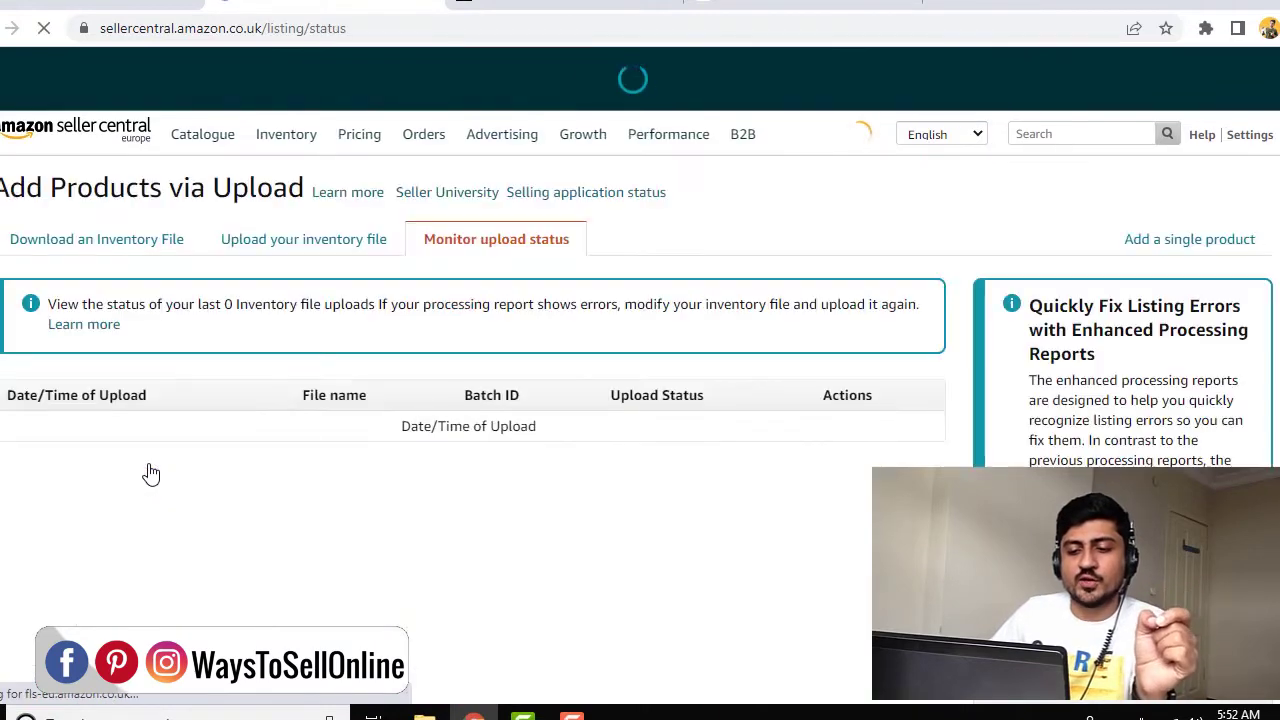
click(100, 296)
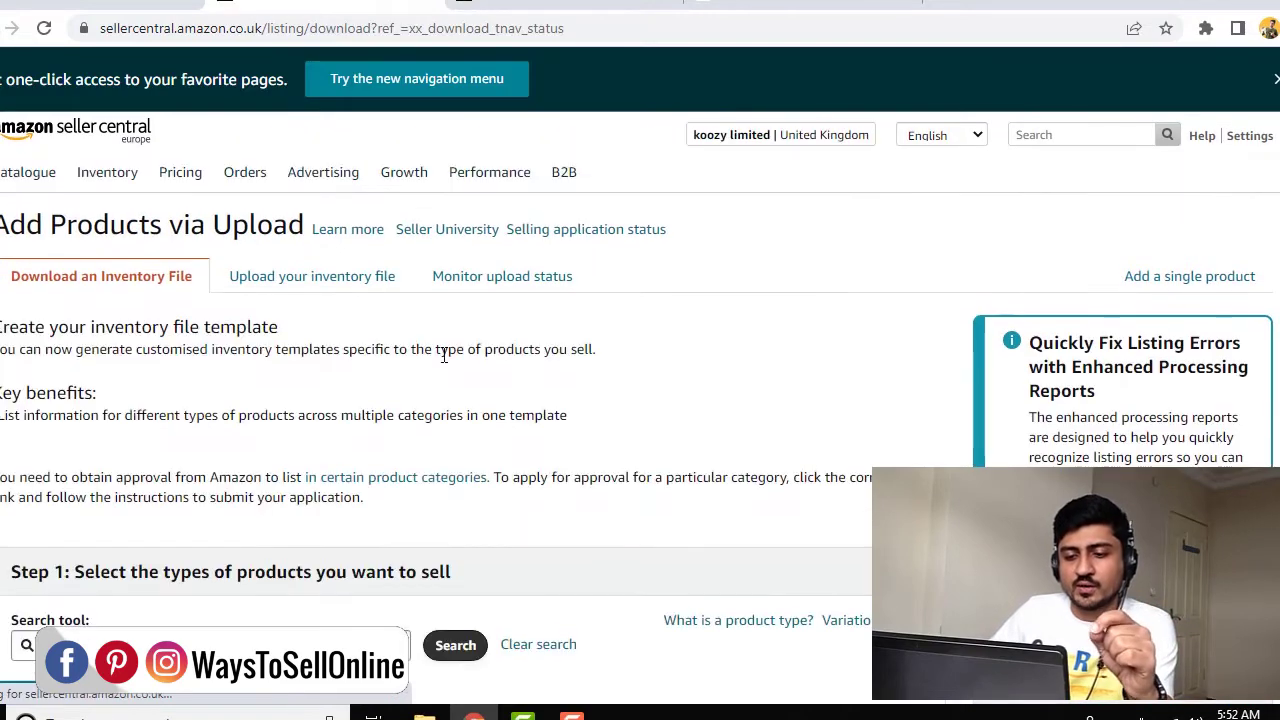
scroll(443, 354, down, 2)
click(252, 378)
scroll(252, 378, down, 2)
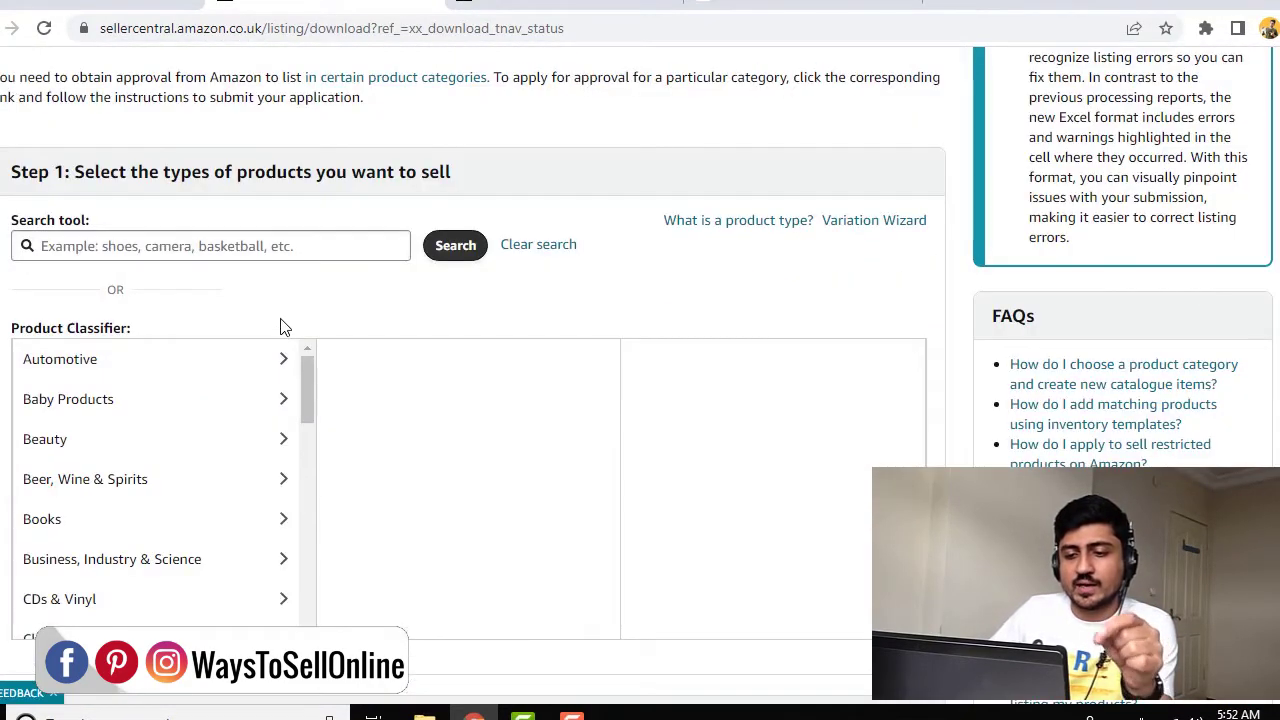
scroll(320, 283, down, 3)
Copy the 'Parasols & Sun Covers' category from the product page and search the template tool with it
click(780, 10)
triple_click(337, 229)
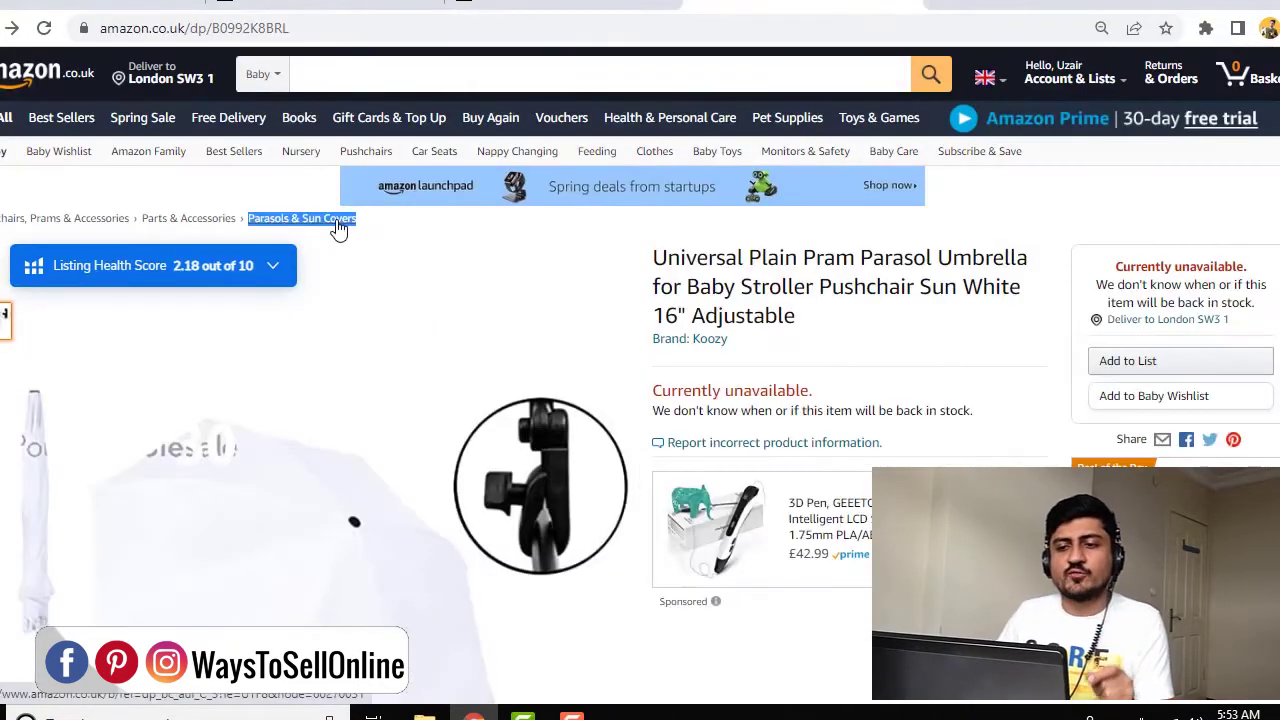
right_click(337, 229)
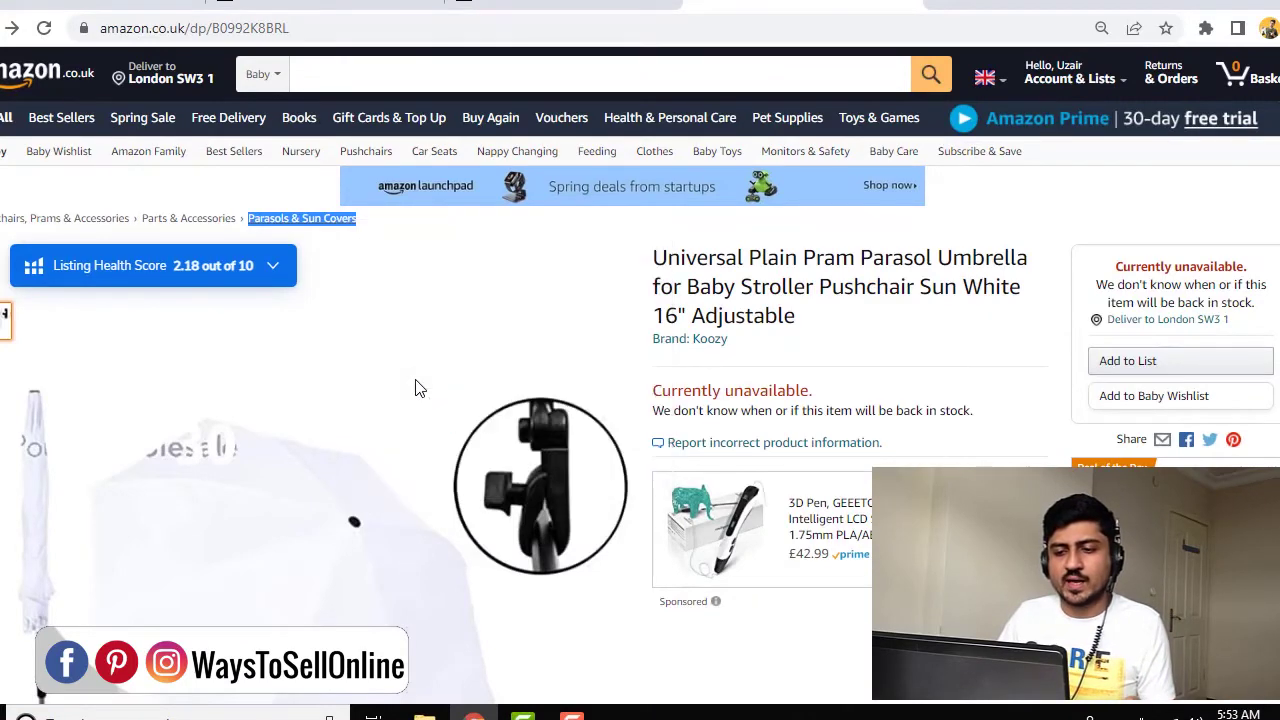
click(420, 376)
key(ctrl+shift+Tab)
click(300, 338)
key(ctrl+v)
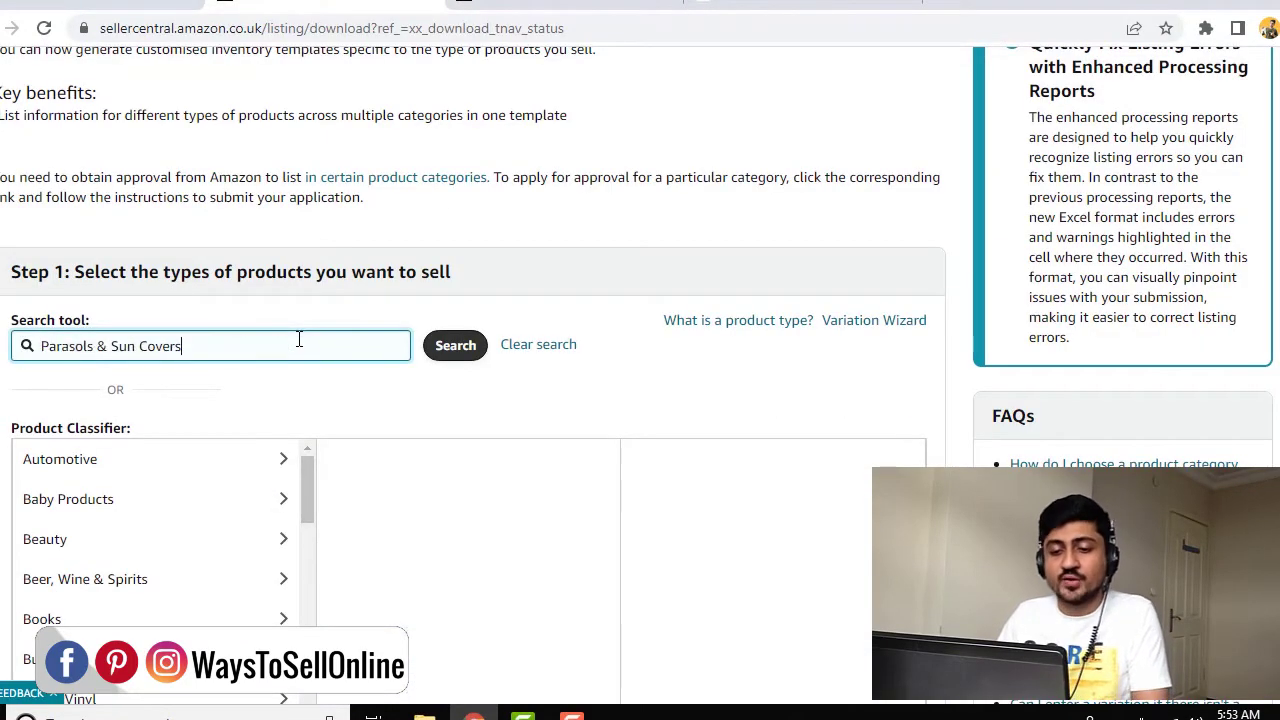
click(437, 347)
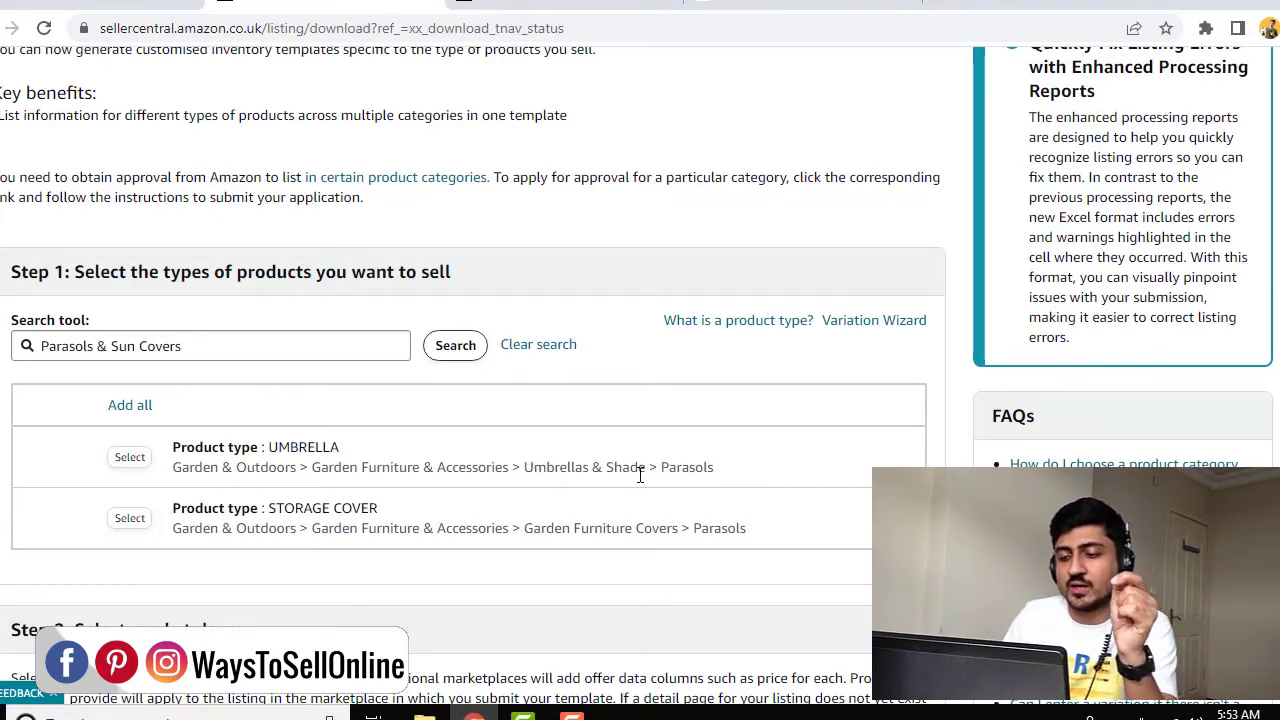
Select UMBRELLA, untick Europe to keep Amazon.co.uk only, and generate the Advanced template
click(122, 462)
scroll(471, 482, down, 2)
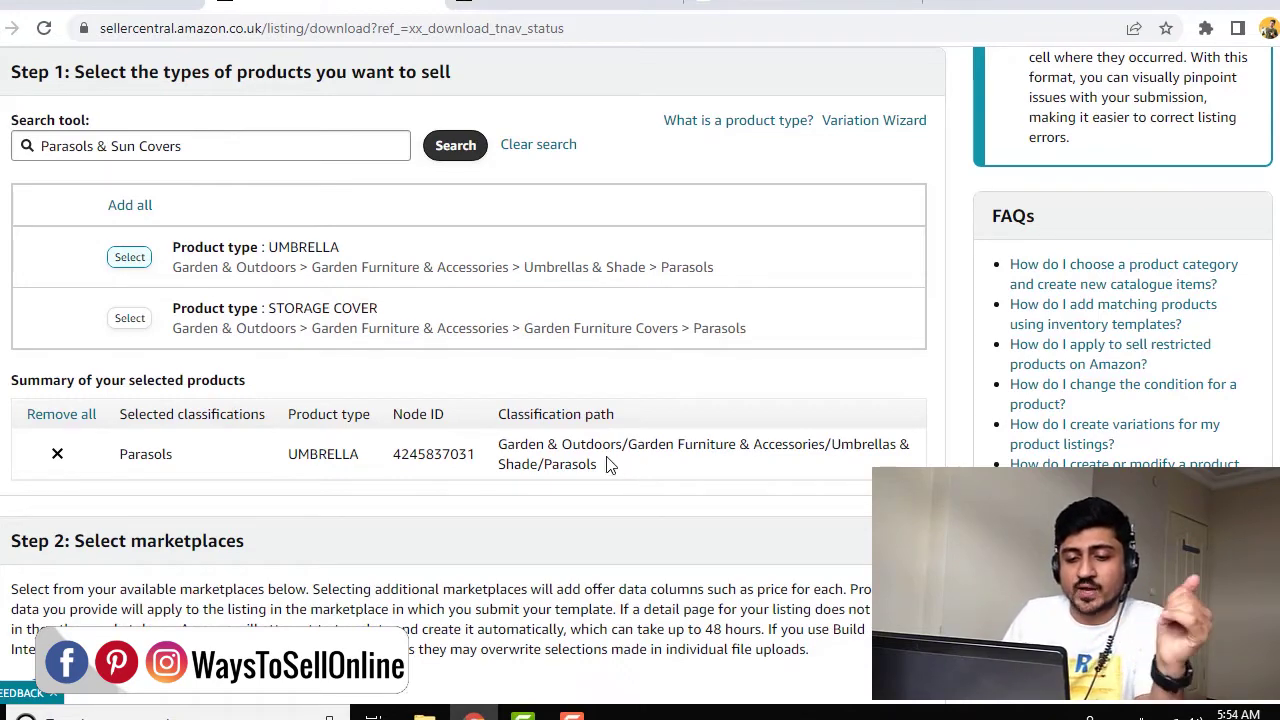
scroll(549, 457, down, 3)
scroll(549, 457, down, 2)
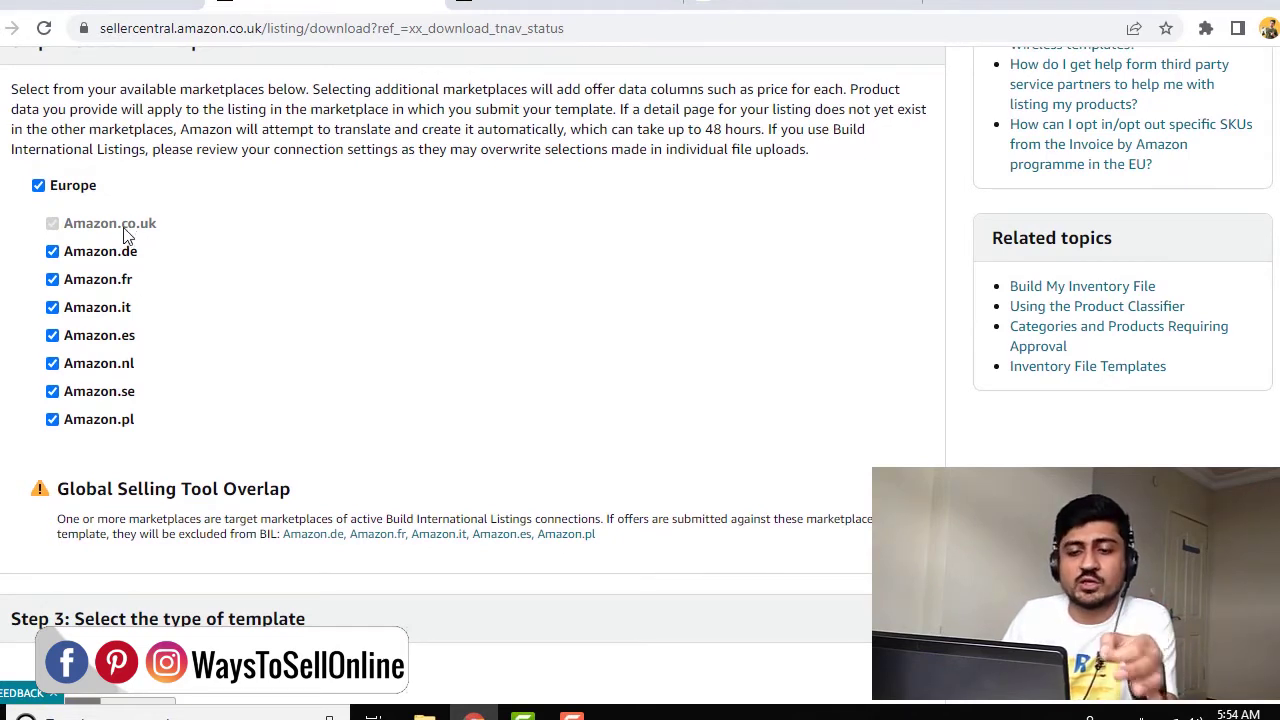
click(38, 186)
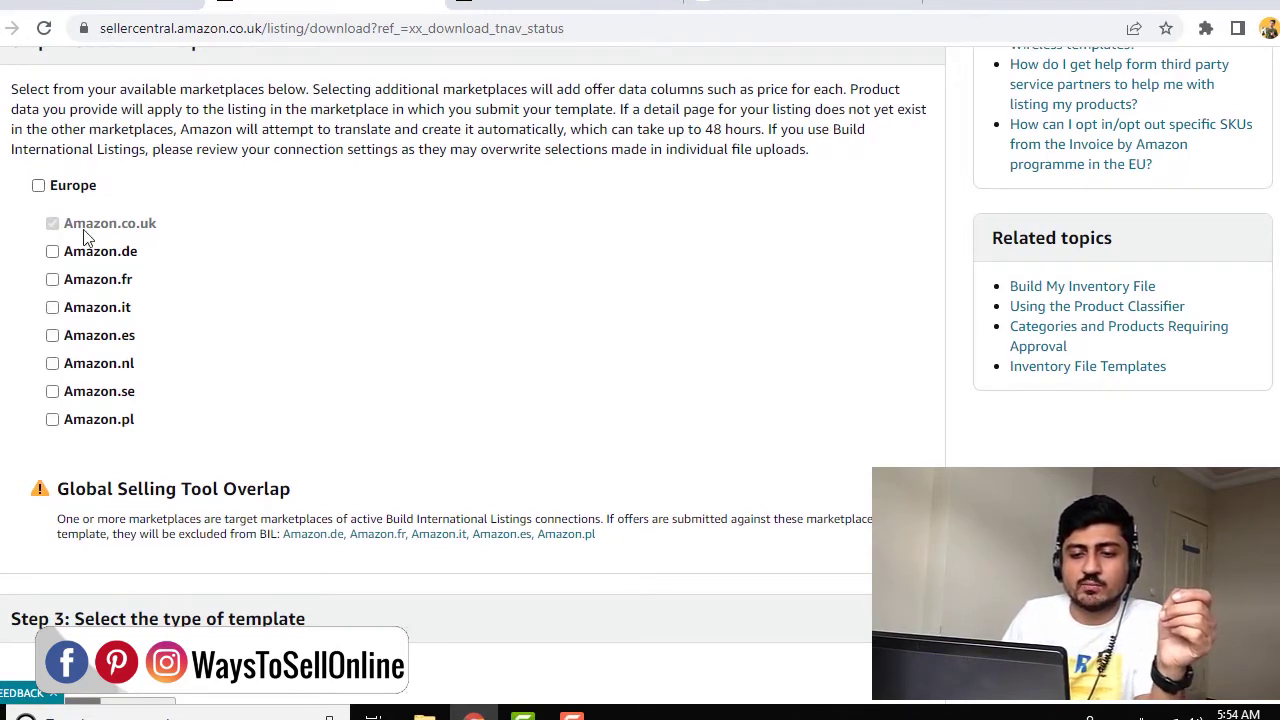
scroll(308, 317, down, 3)
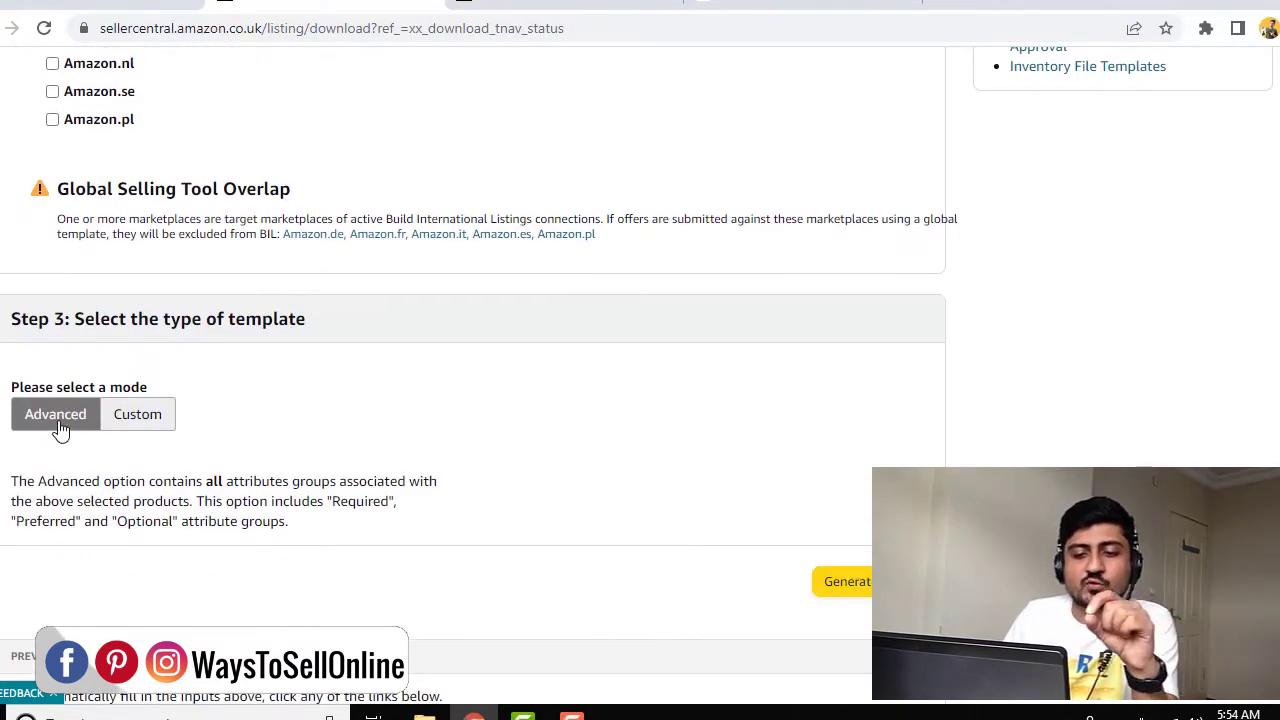
click(845, 581)
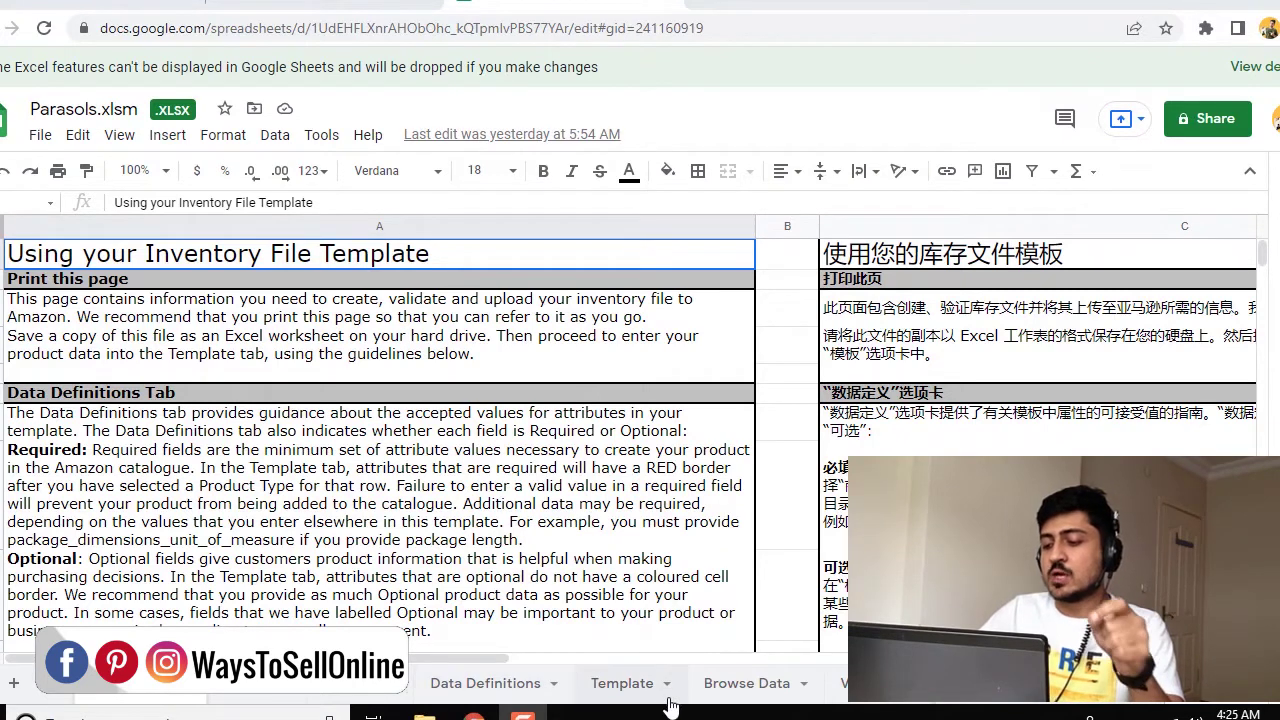
click(630, 685)
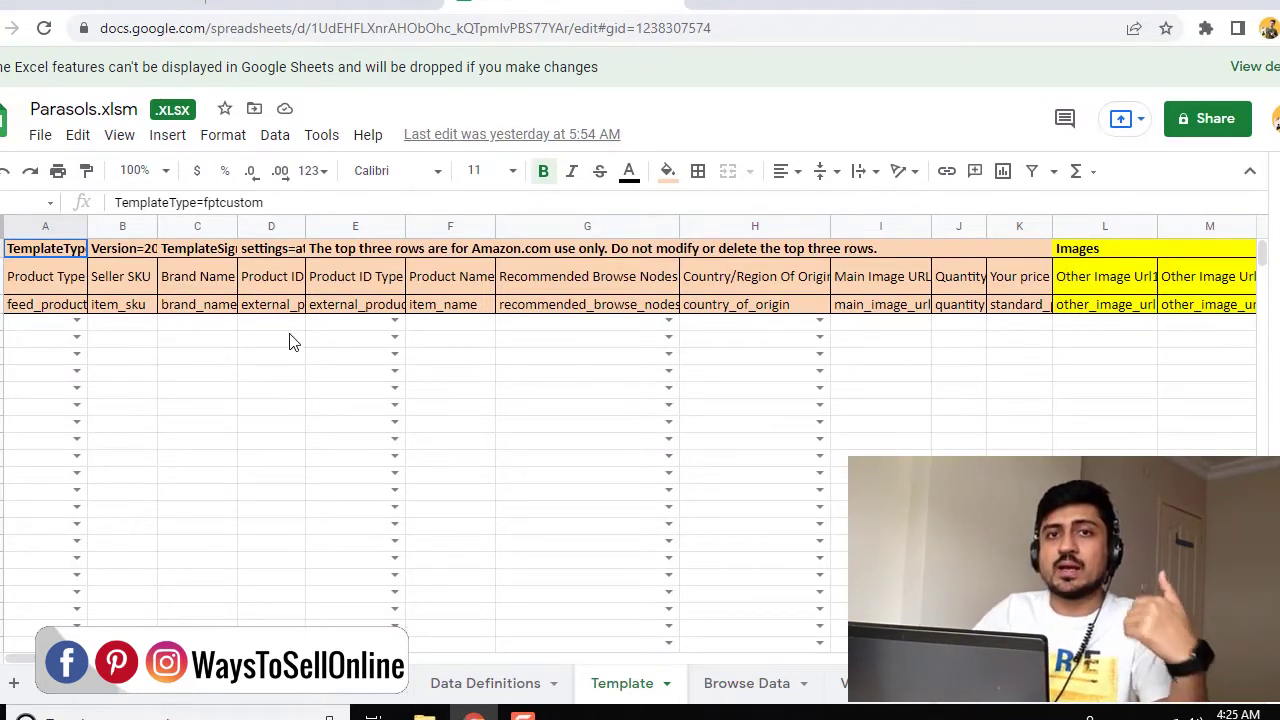
click(1013, 281)
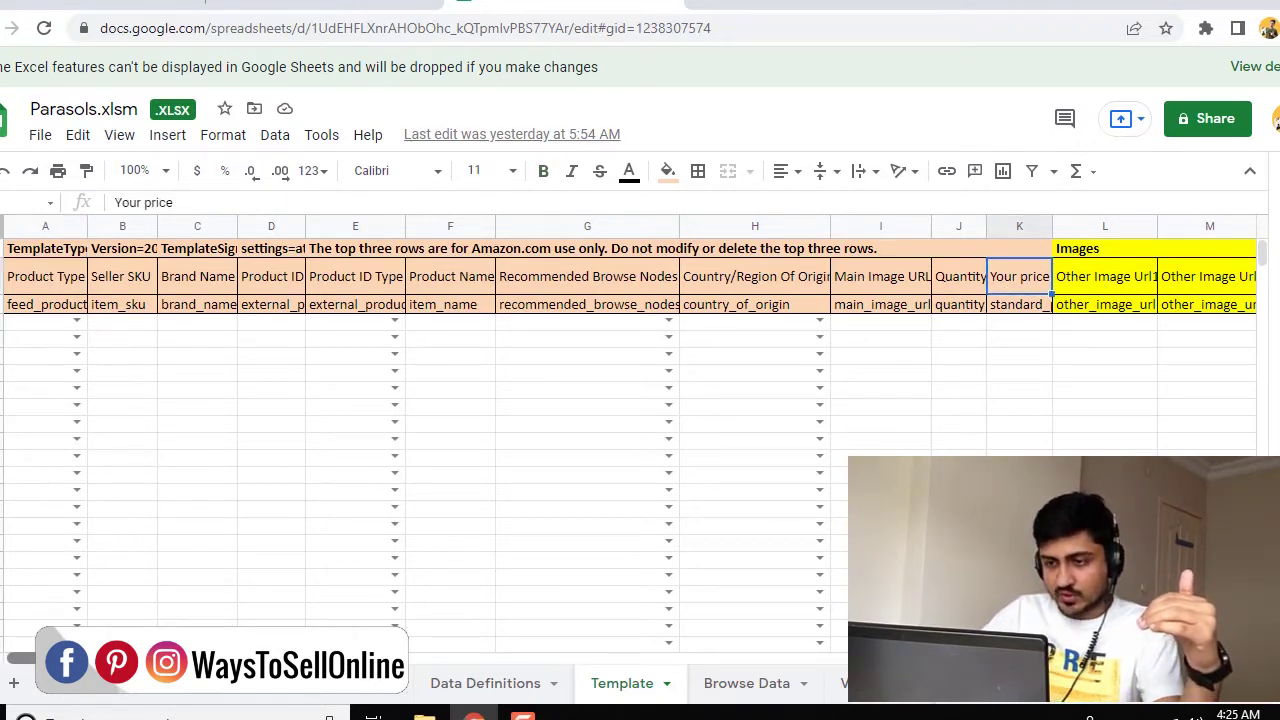
scroll(640, 430, right, 10)
scroll(640, 430, right, 4)
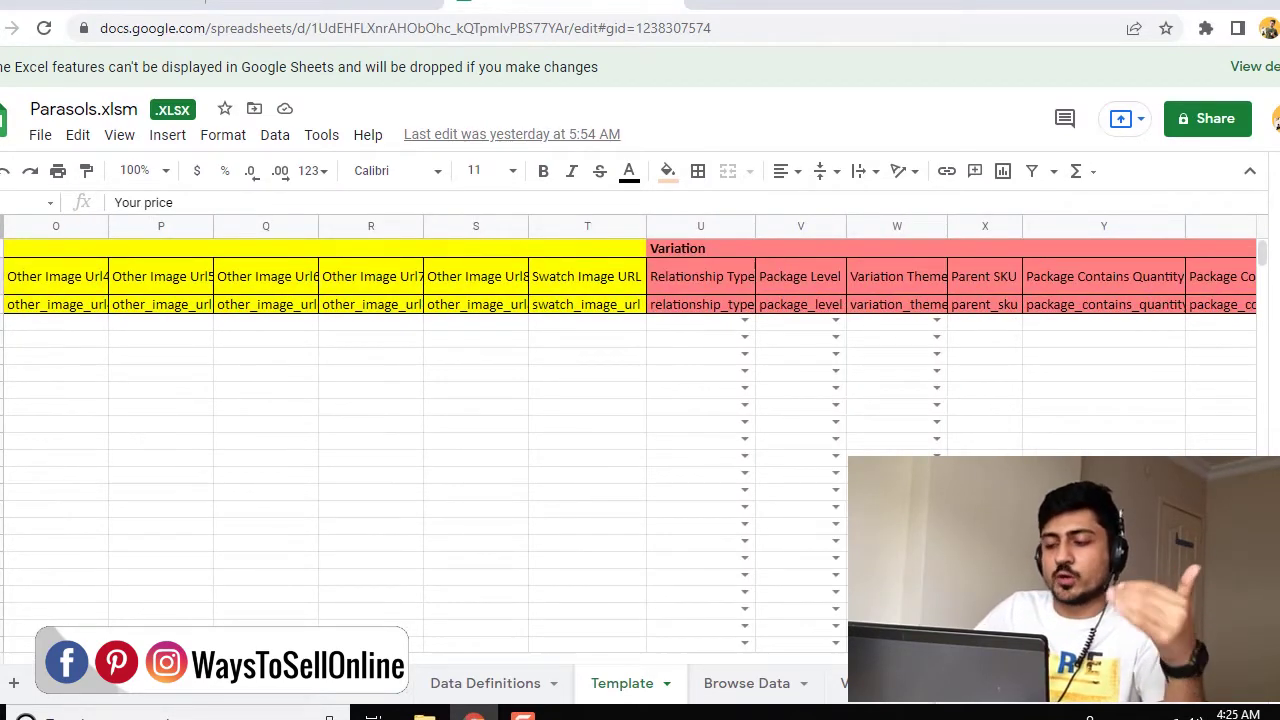
scroll(640, 430, right, 14)
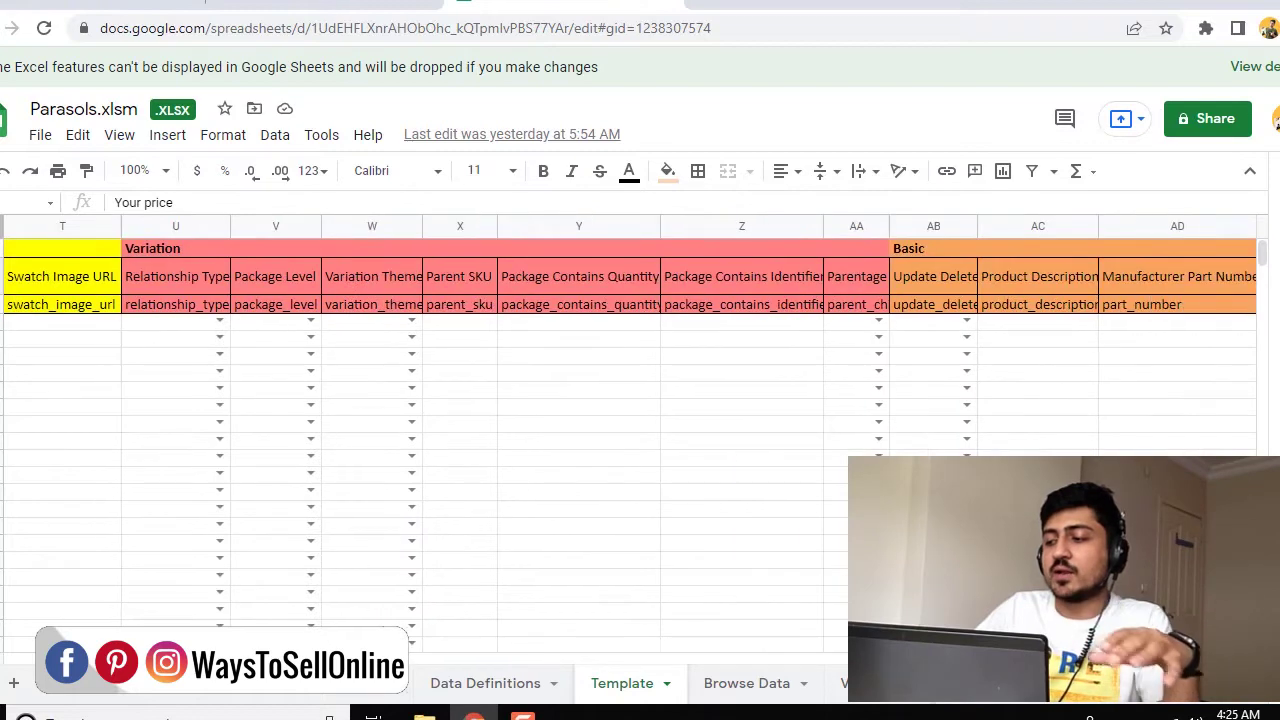
scroll(397, 626, right, 20)
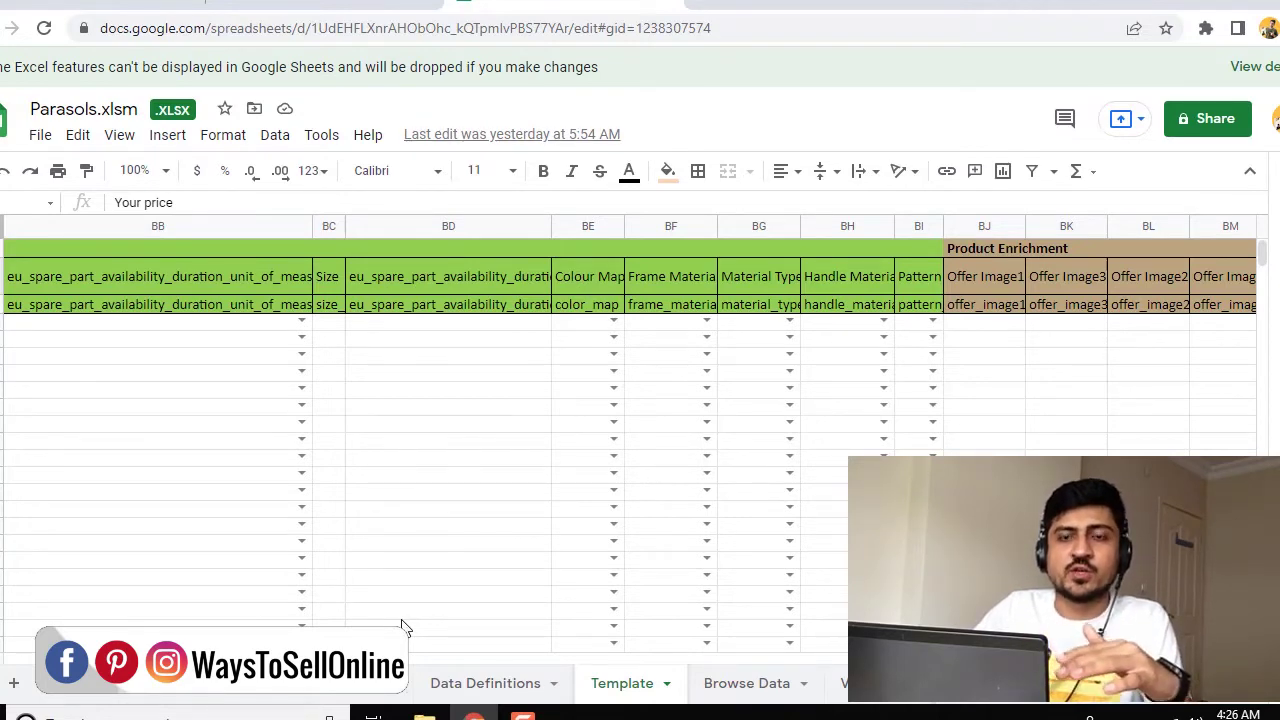
drag(300, 660, 16, 668)
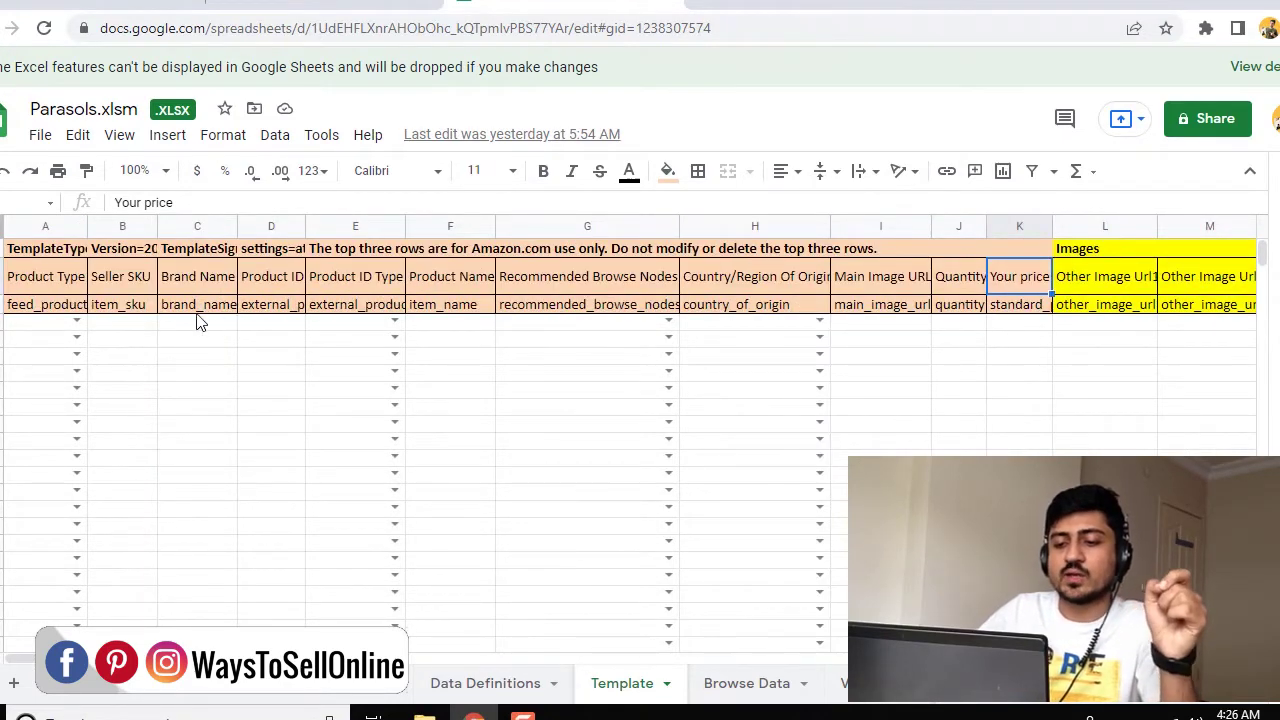
click(134, 275)
click(127, 328)
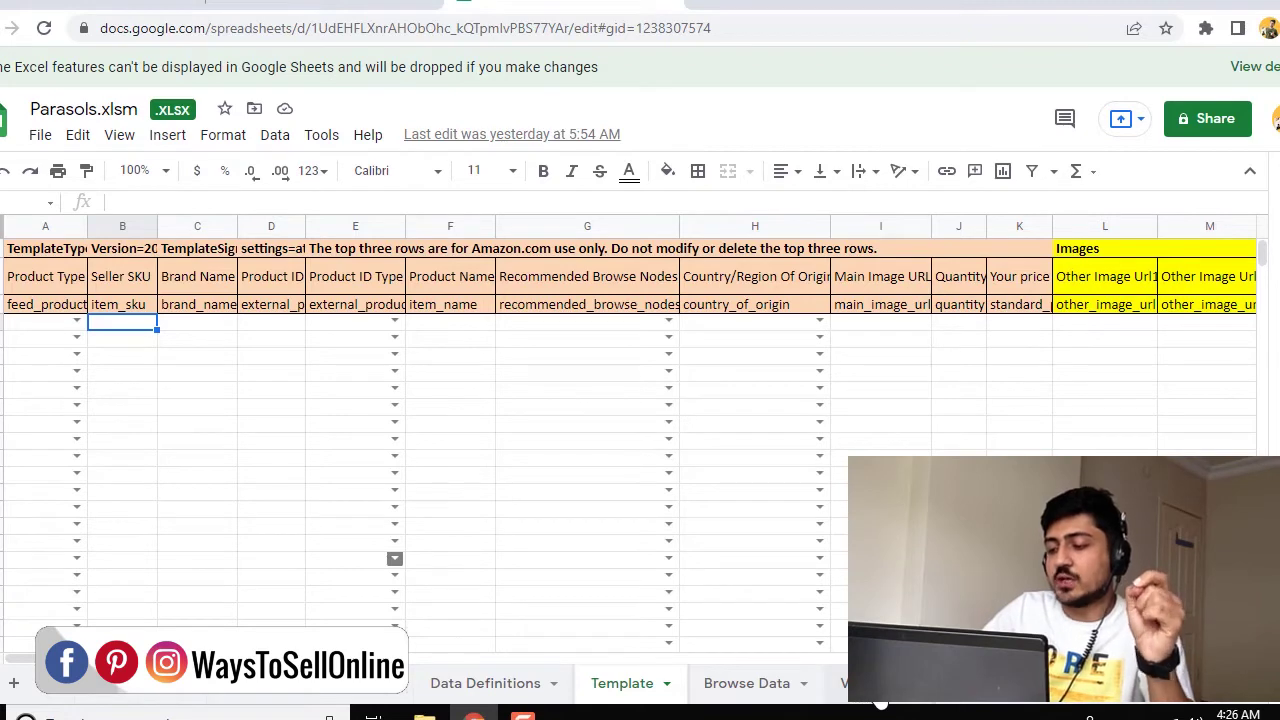
click(880, 700)
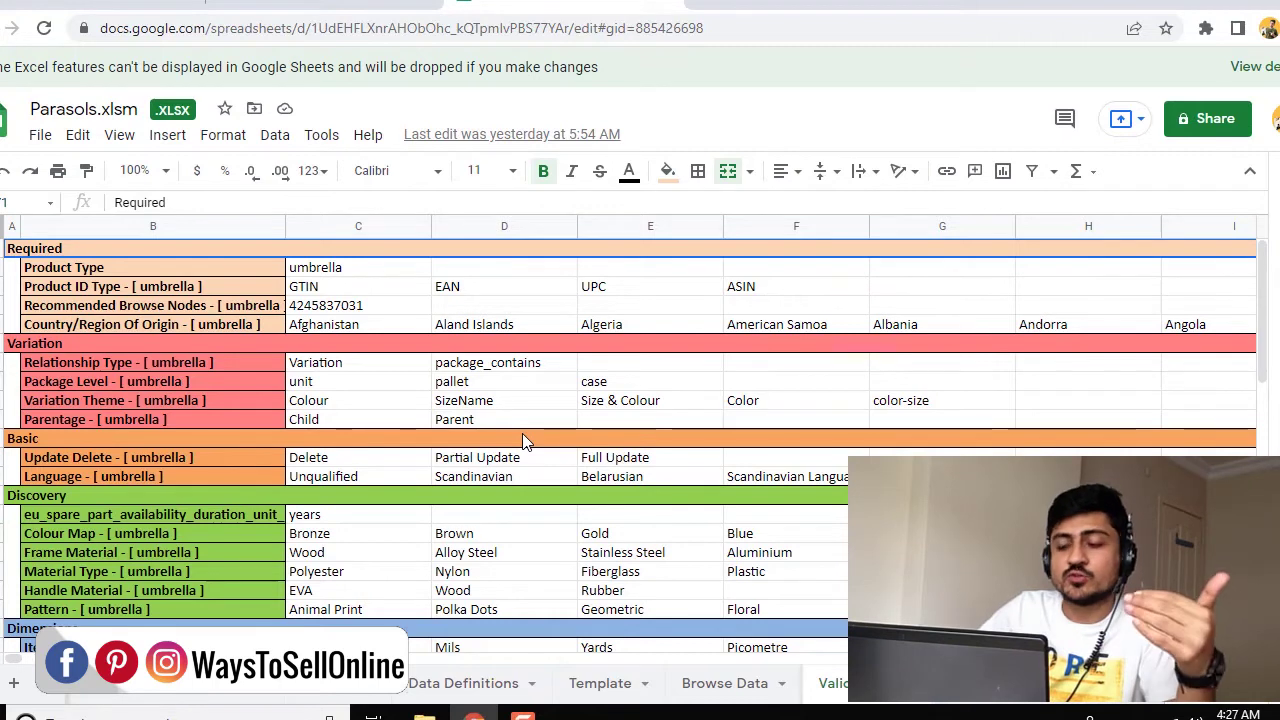
click(613, 700)
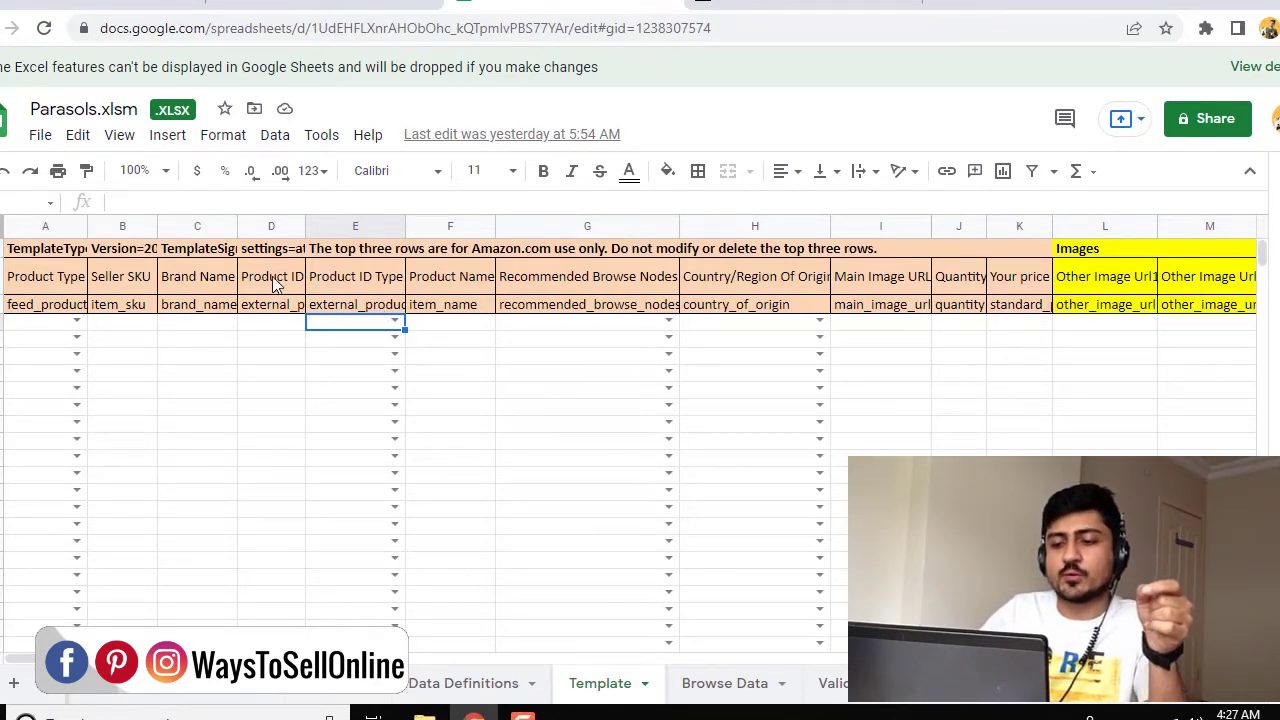
Paste the ASIN B08XN2J72V into Product ID cell D4, keeping the file editable
click(268, 322)
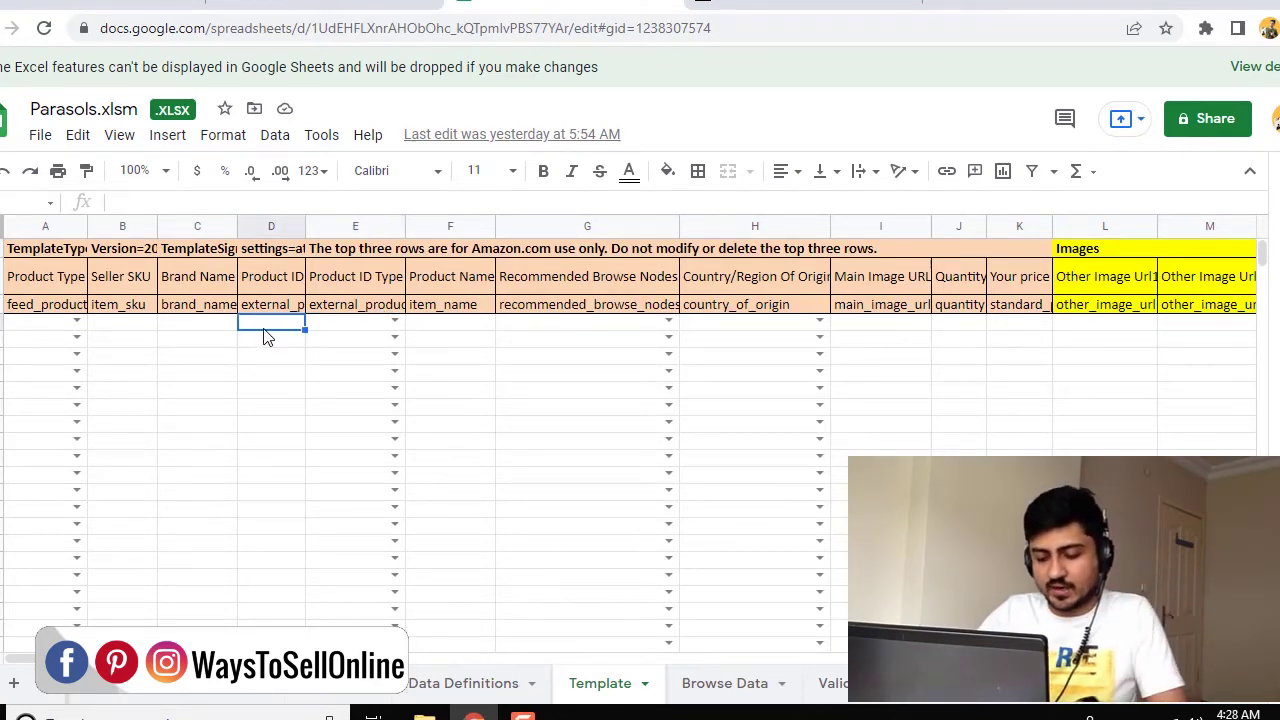
key(ctrl+v)
click(790, 482)
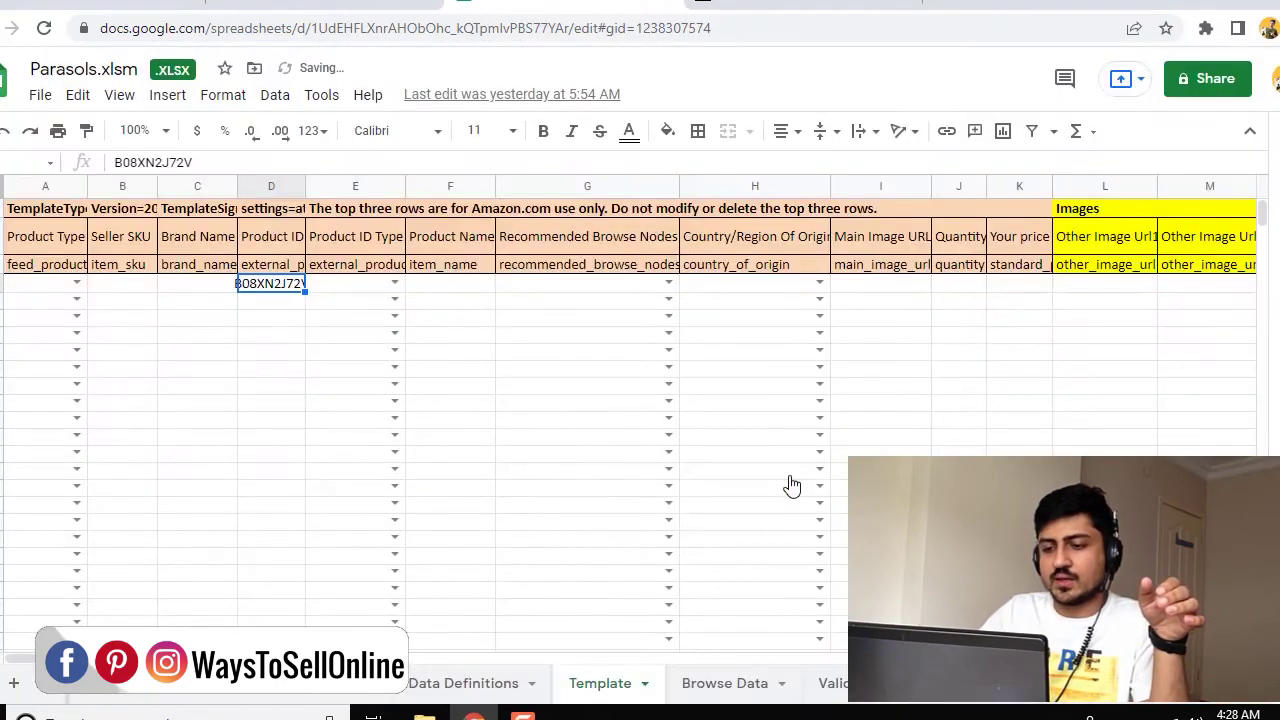
click(552, 356)
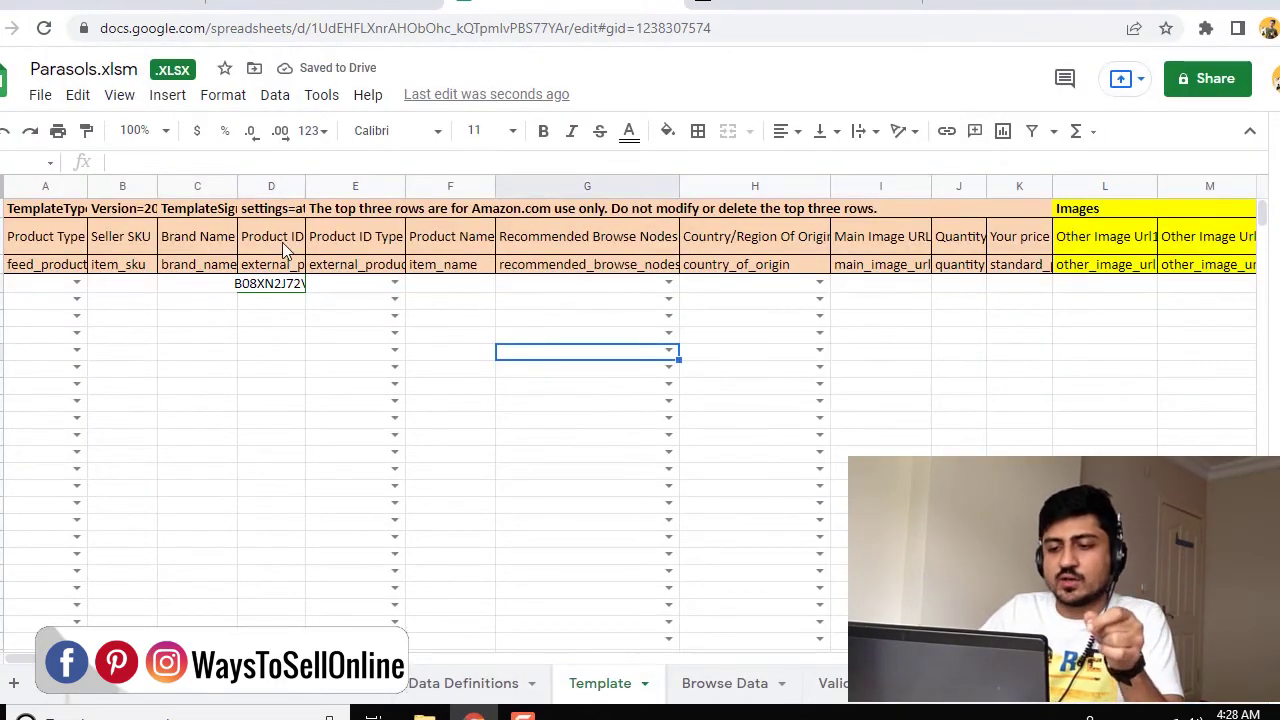
Set Product ID Type in E4 to ASIN
click(358, 236)
click(364, 284)
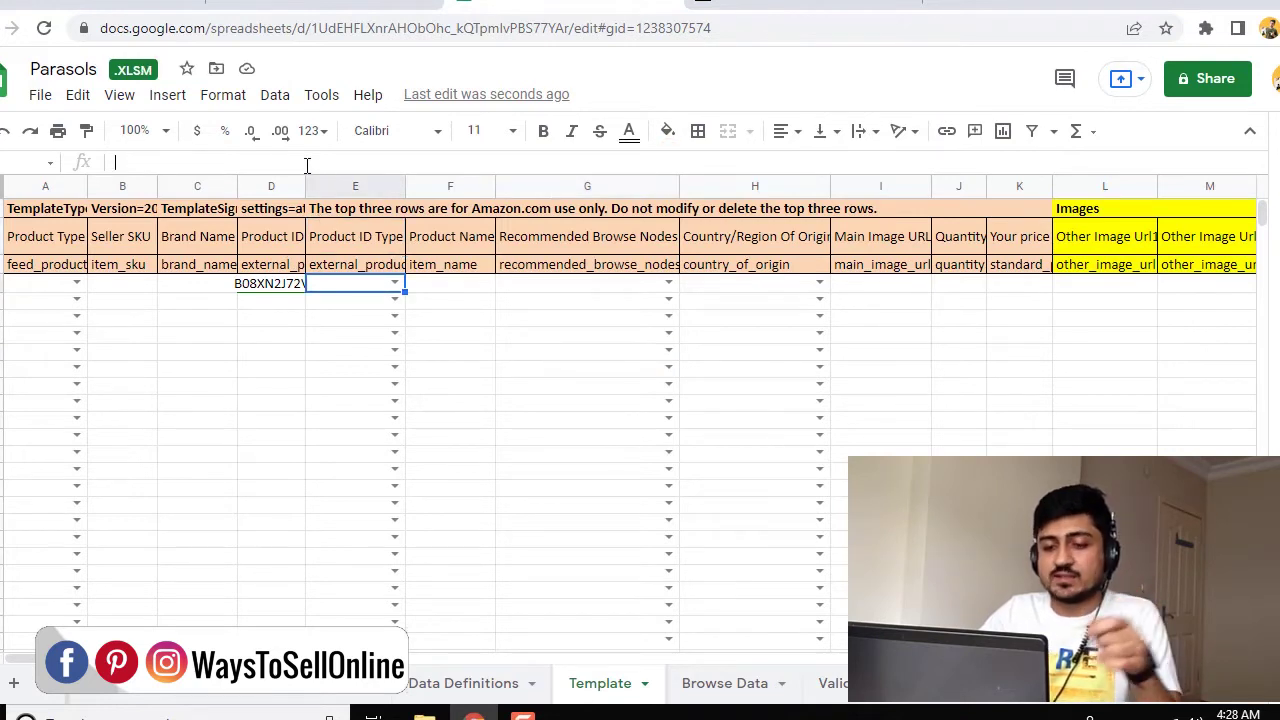
text(ASIN)
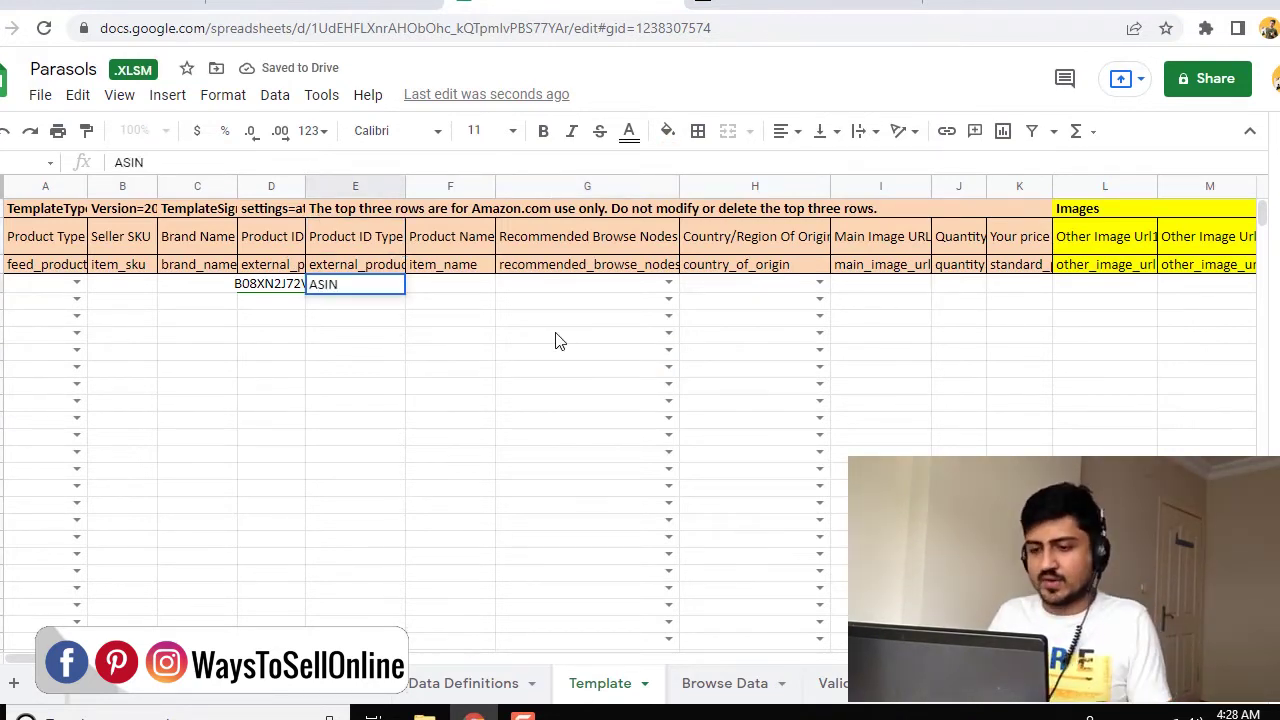
key(Return)
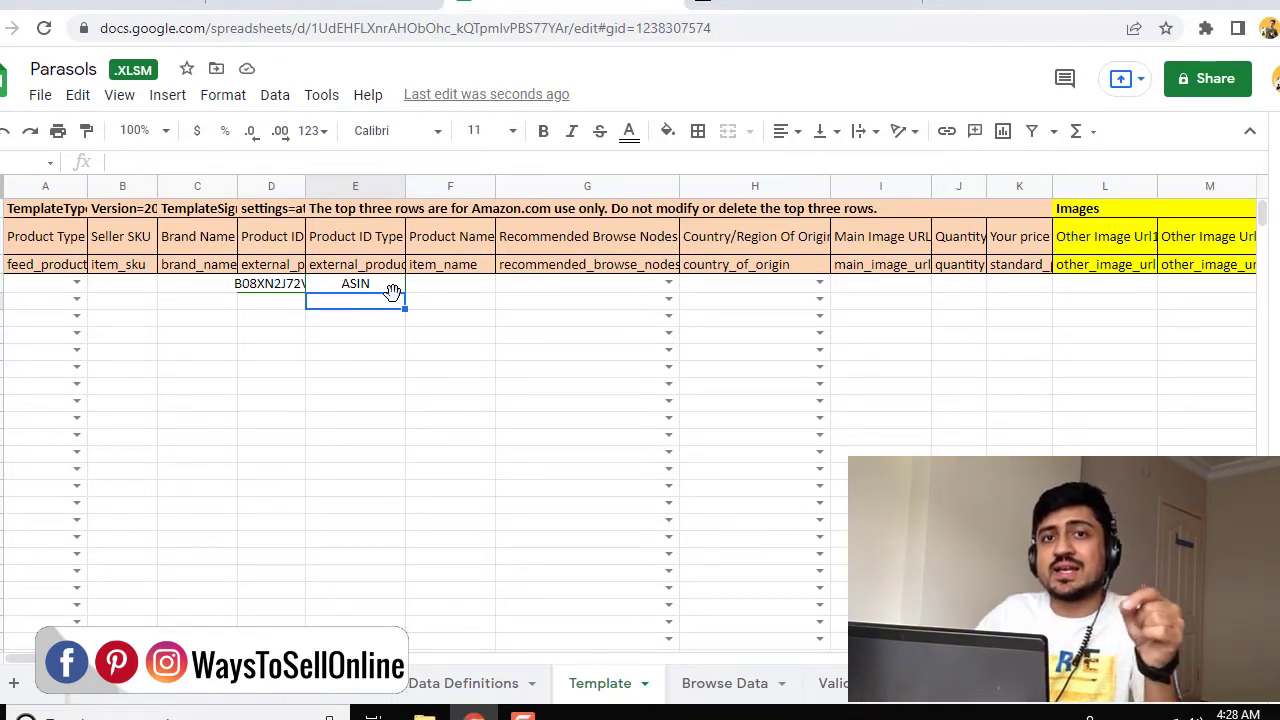
click(714, 291)
key(Tab)
key(Tab)
key(Tab)
key(Tab)
key(Tab)
key(Tab)
key(Tab)
key(Tab)
key(Tab)
key(Tab)
key(Tab)
key(Tab)
key(Tab)
key(Tab)
key(Tab)
key(Tab)
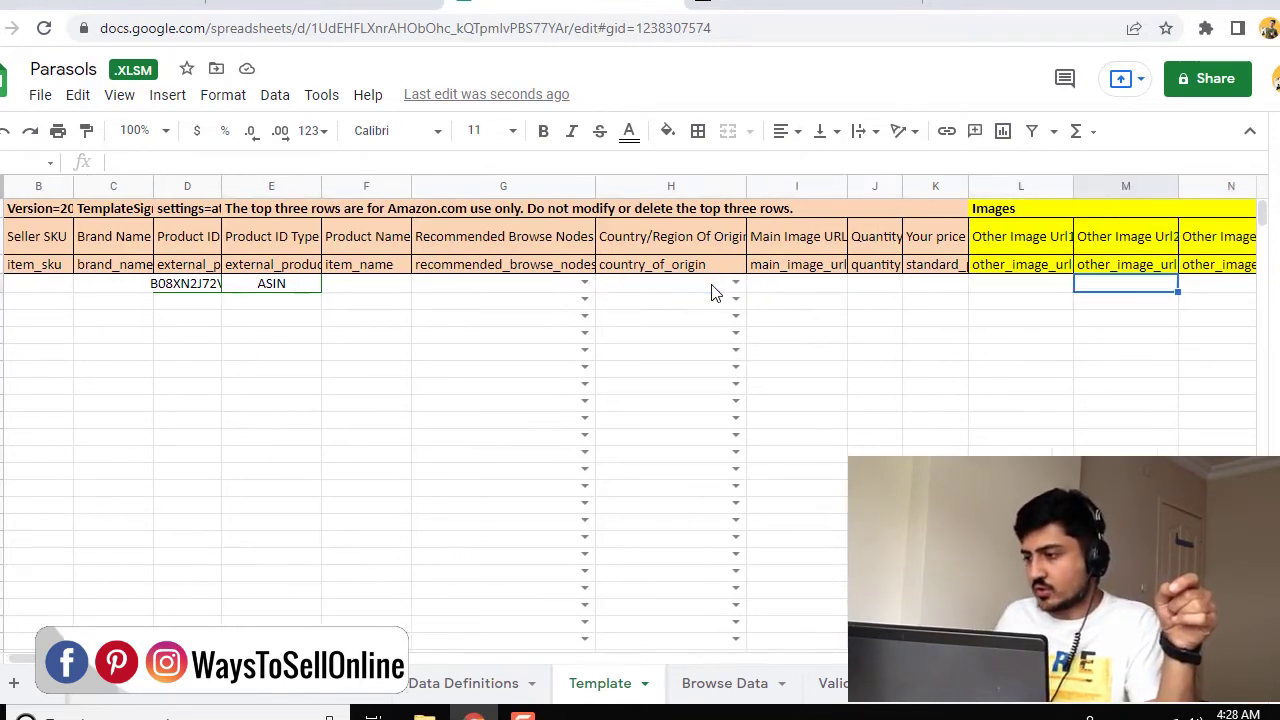
key(Tab)
key(Tab)
key(Tab)
key(Tab)
key(Tab)
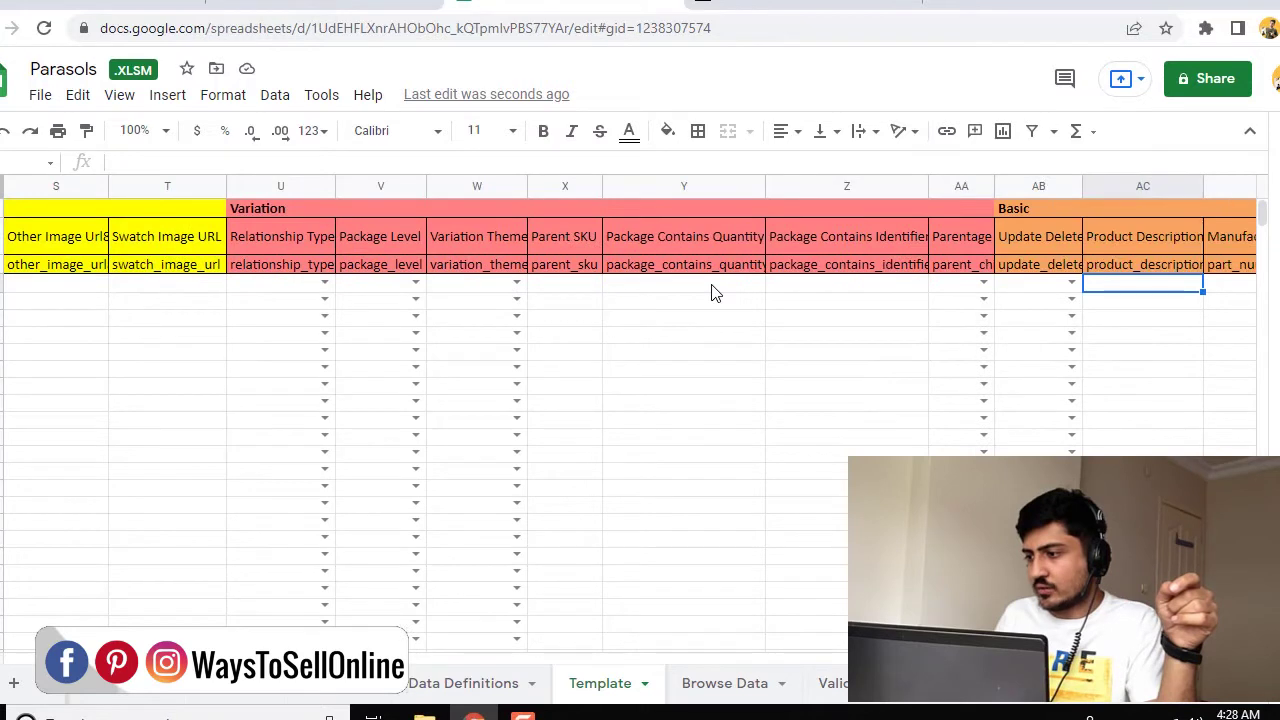
Enter PartialUpdate in the Update Delete cell AB4 of the first product row
click(1035, 289)
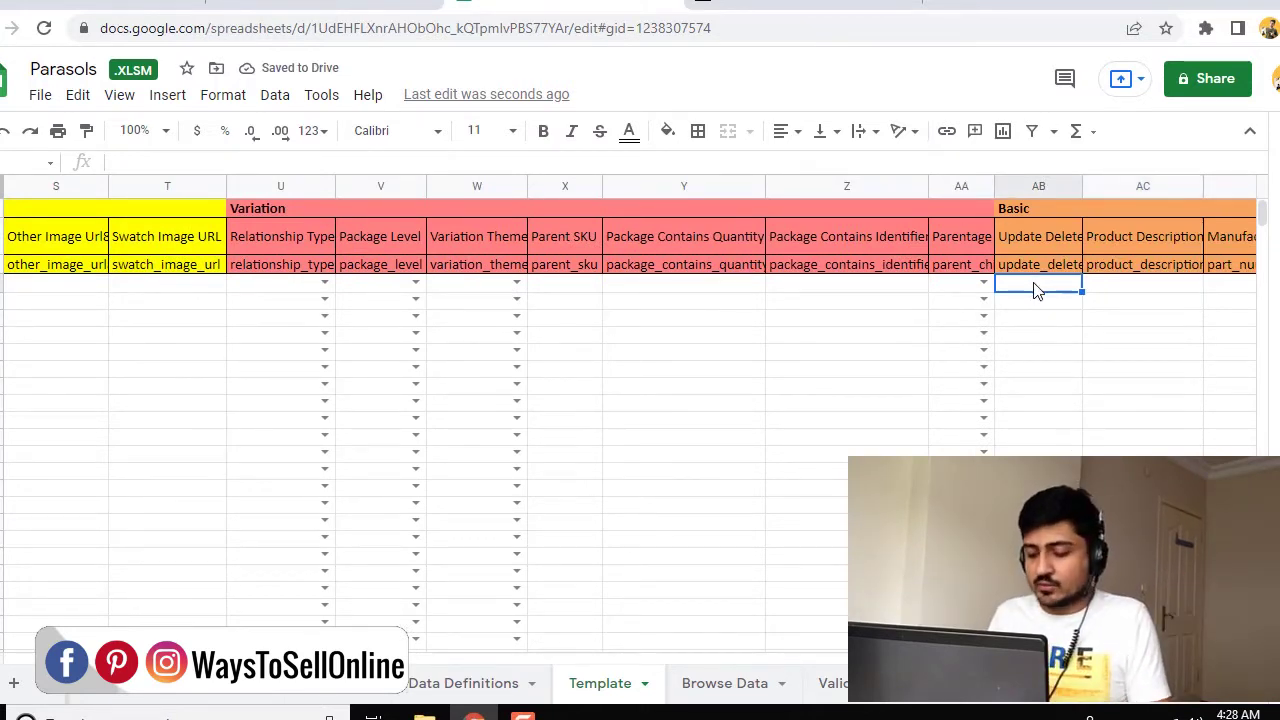
text(PartialUp)
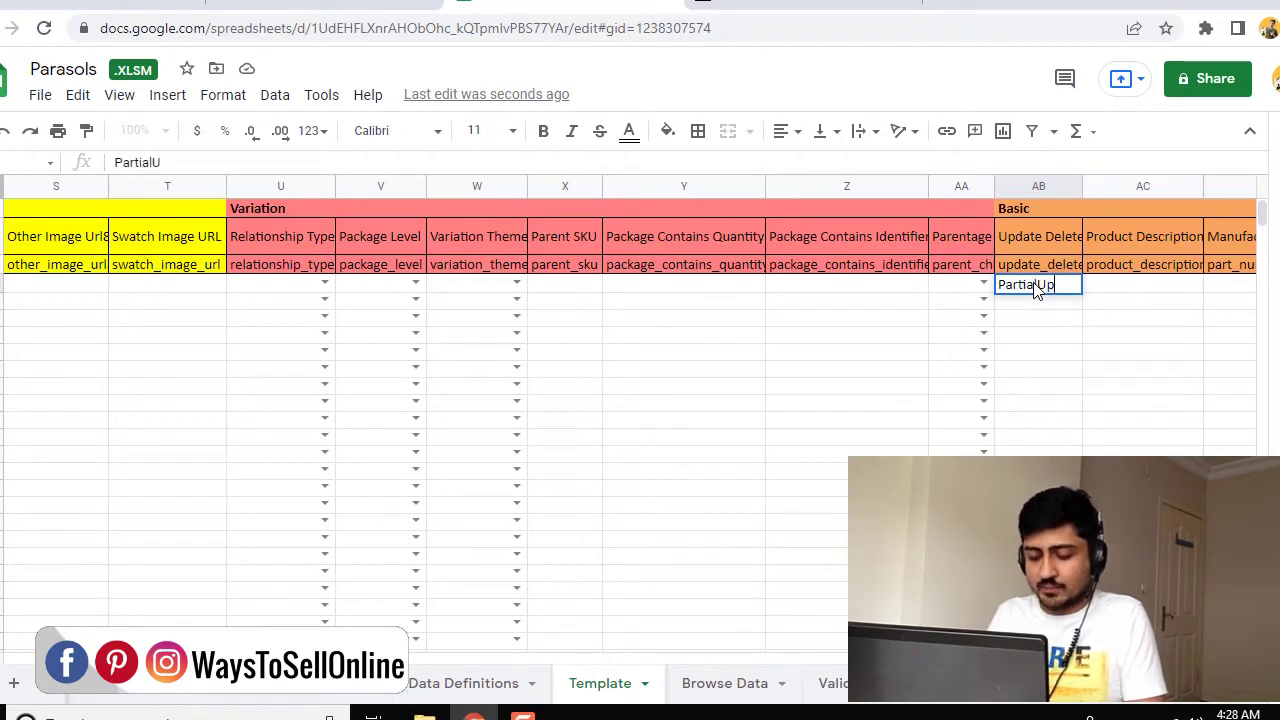
text(date)
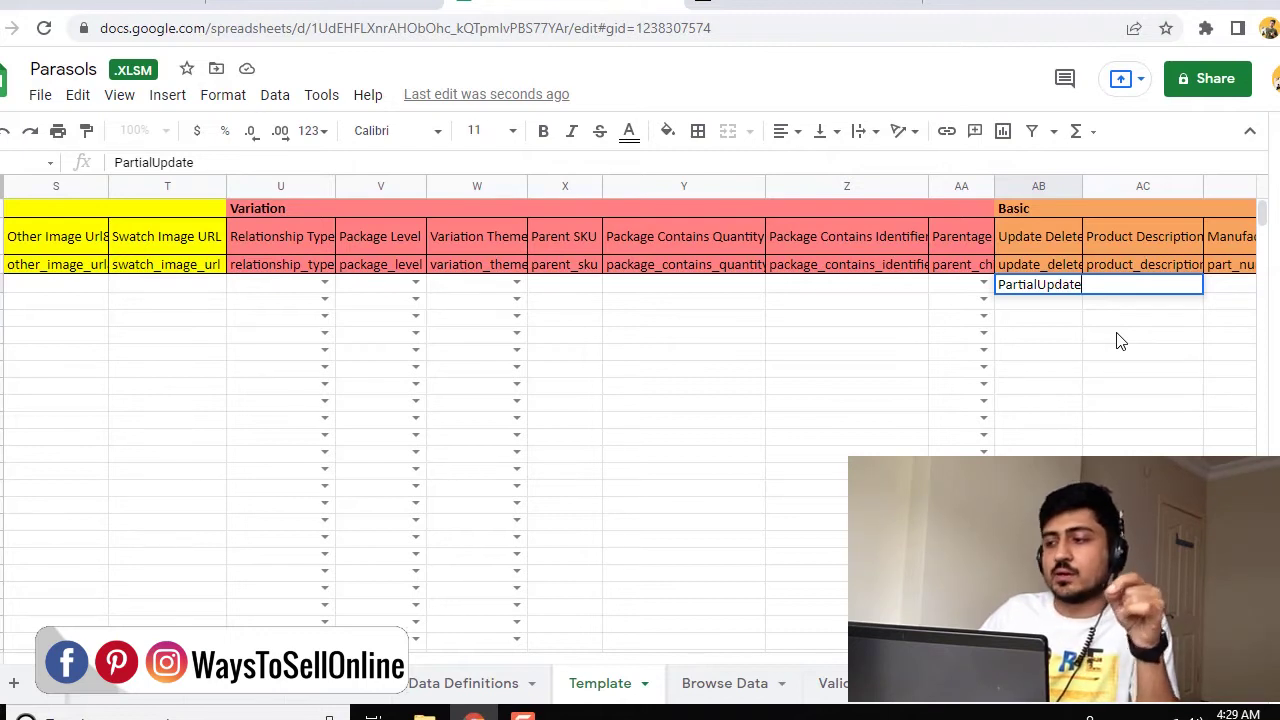
key(Tab)
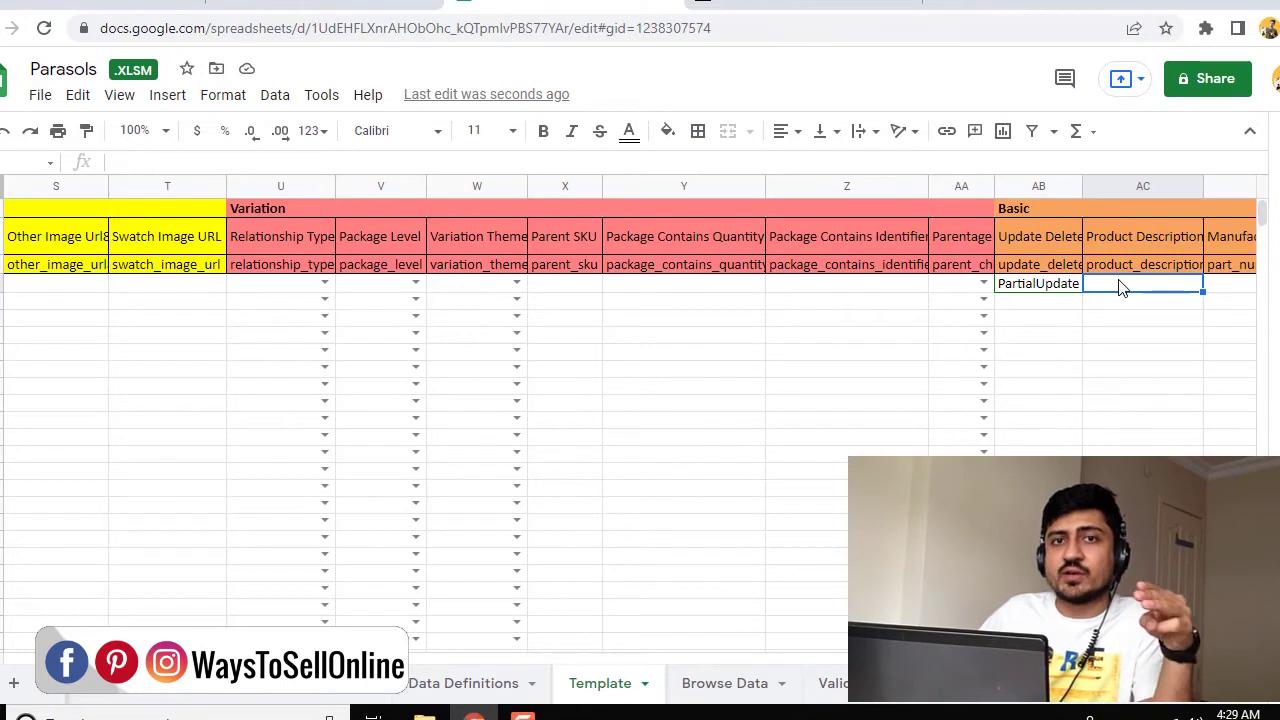
scroll(1120, 287, right, 3)
click(1122, 287)
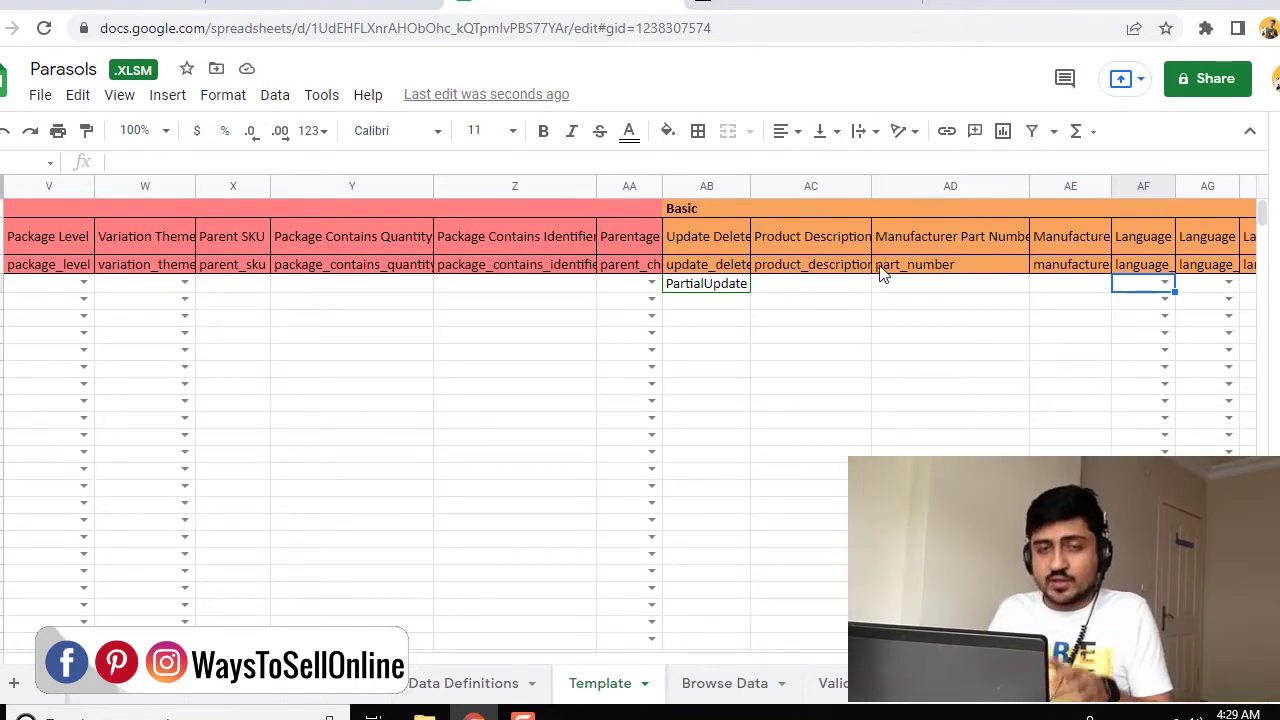
scroll(880, 272, left, 15)
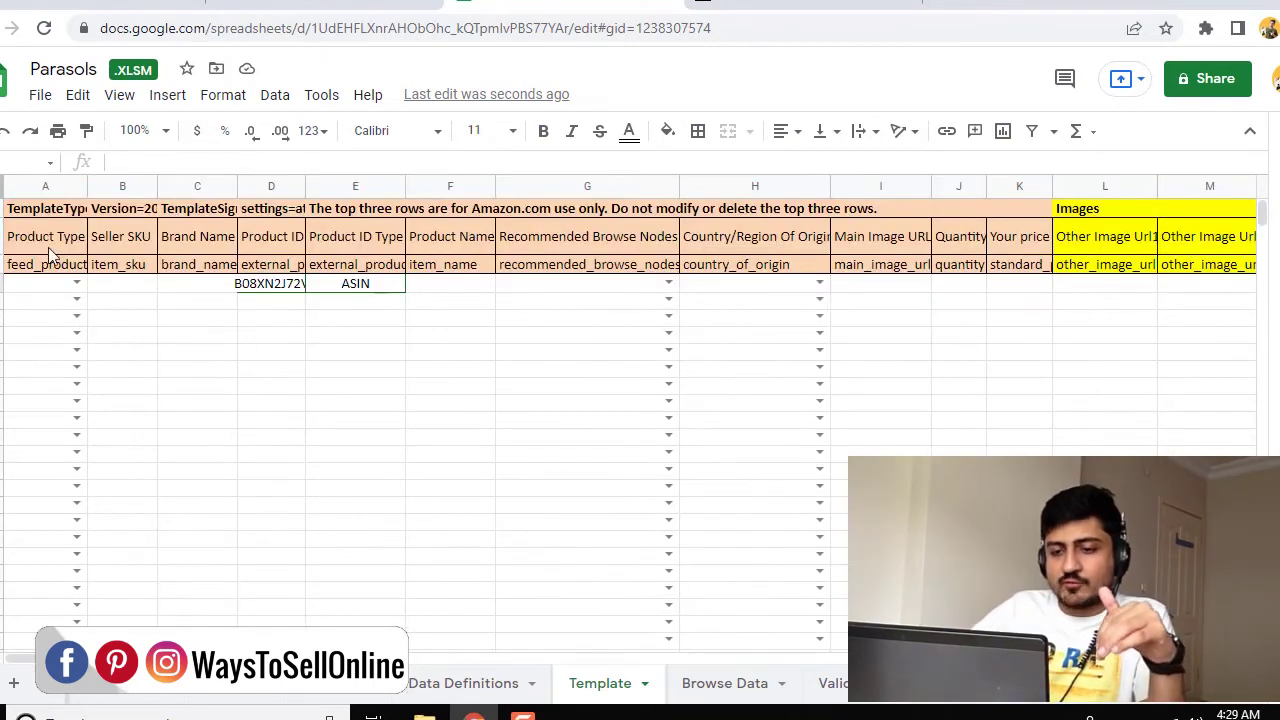
Enter 'This is my test title for product' as the Product Name in cell F4
click(44, 241)
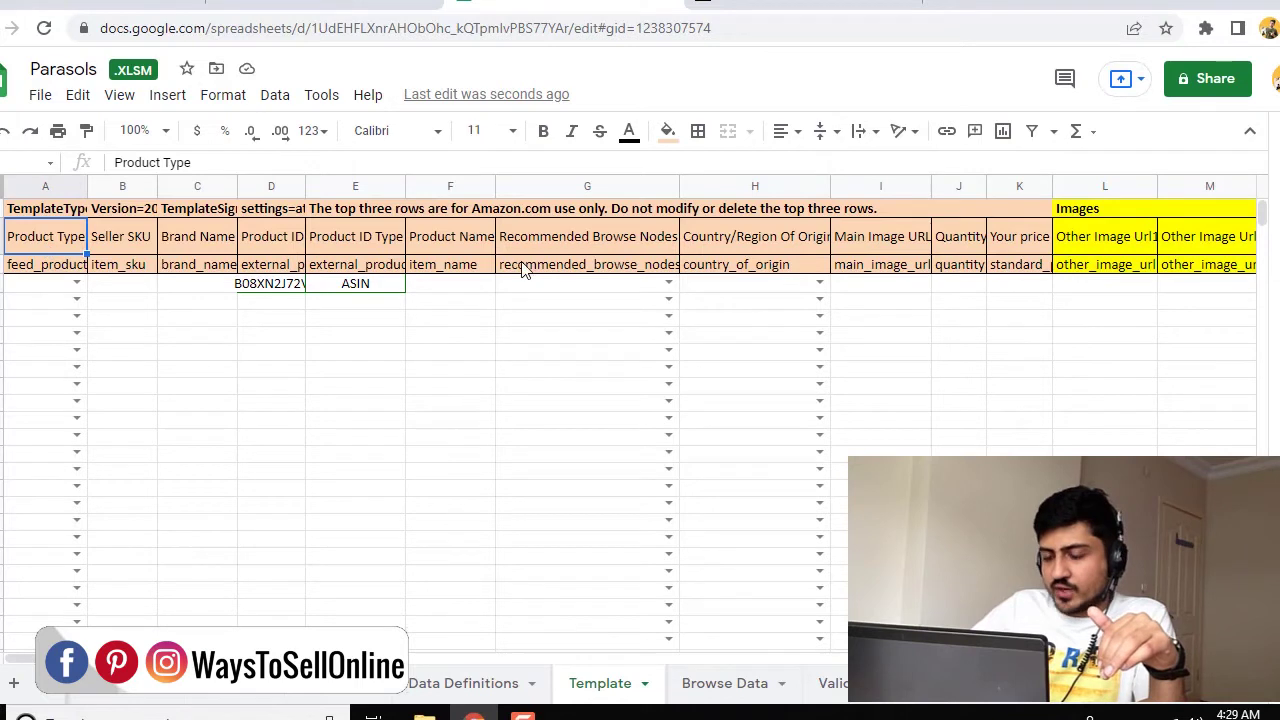
click(452, 237)
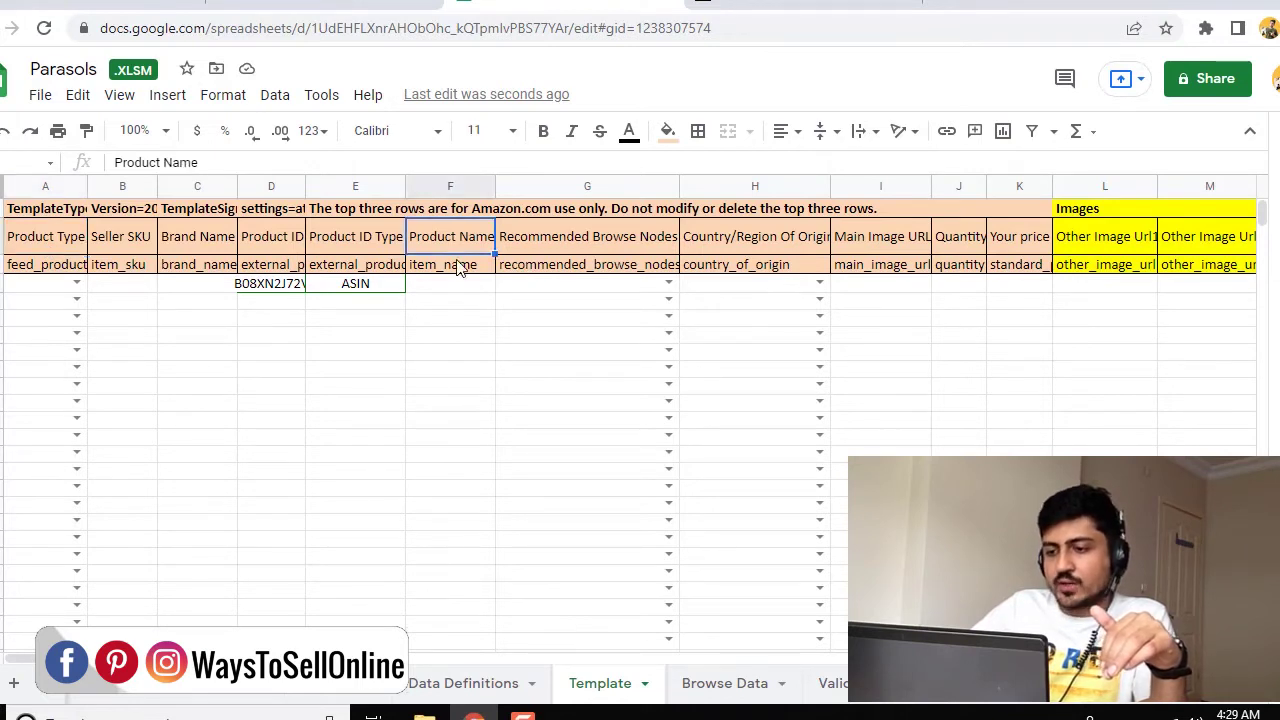
click(461, 289)
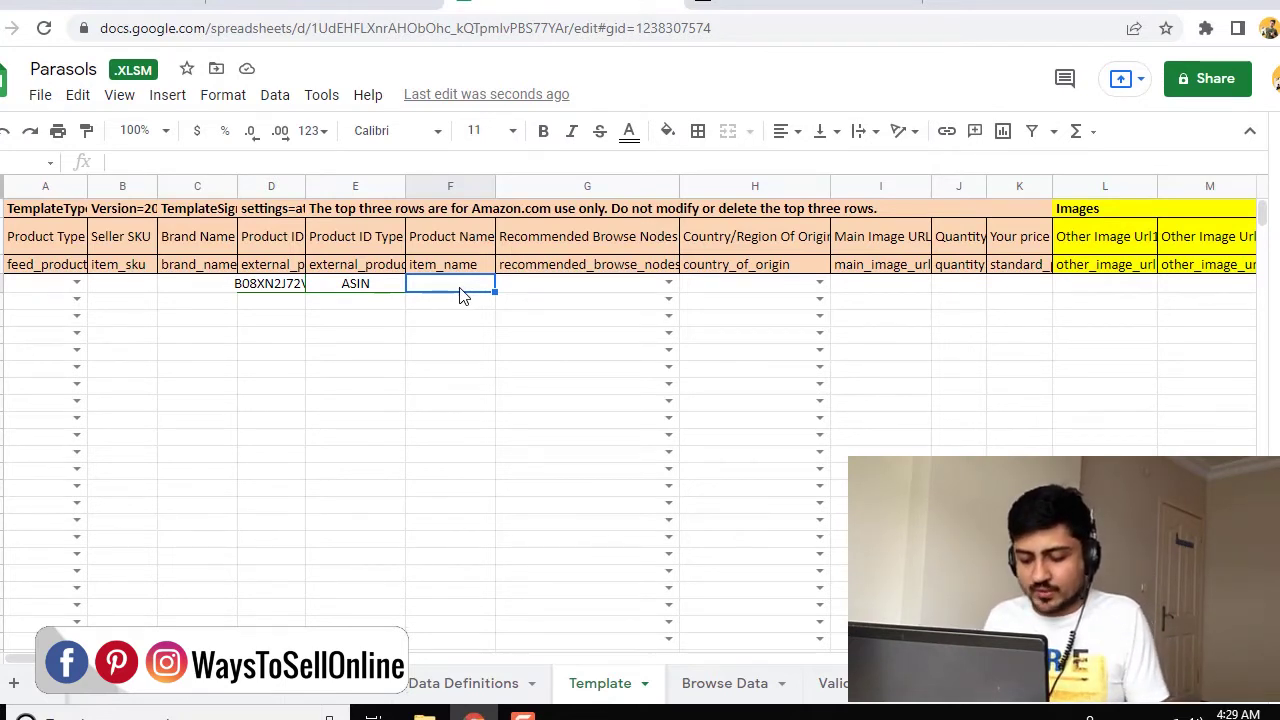
text(This is)
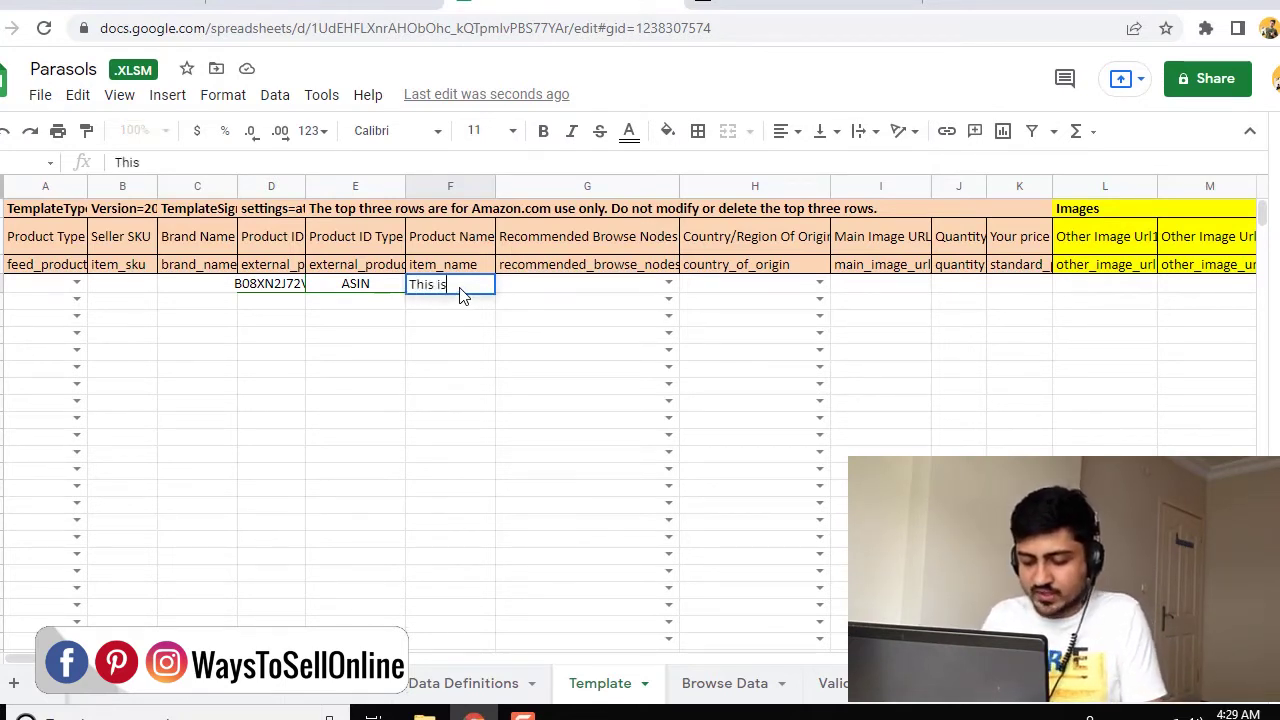
text( my testest title for product)
key(Return)
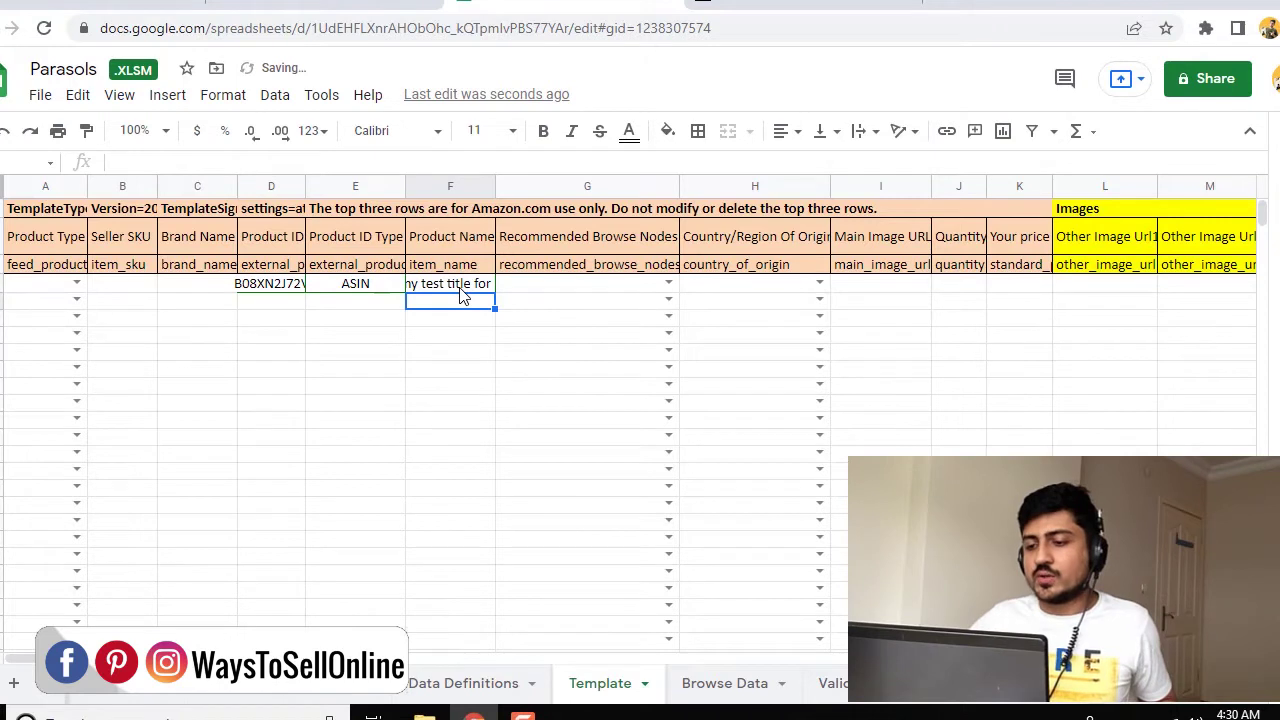
click(460, 287)
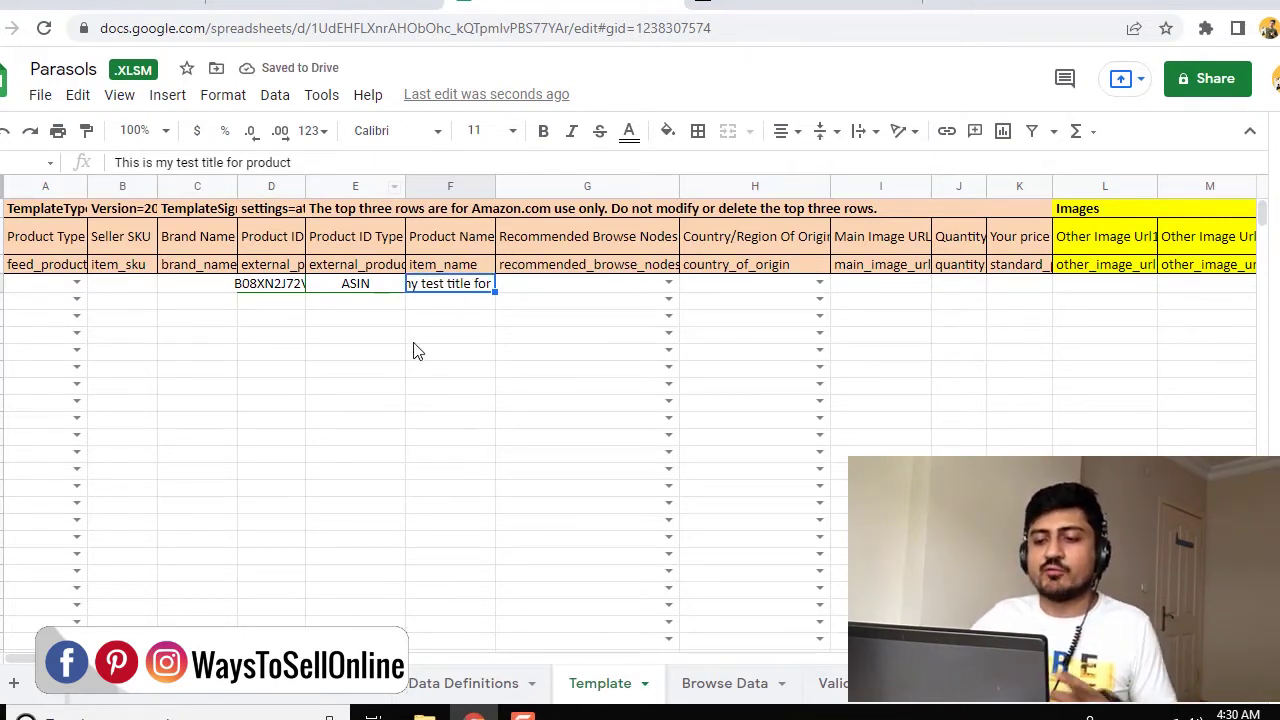
click(42, 96)
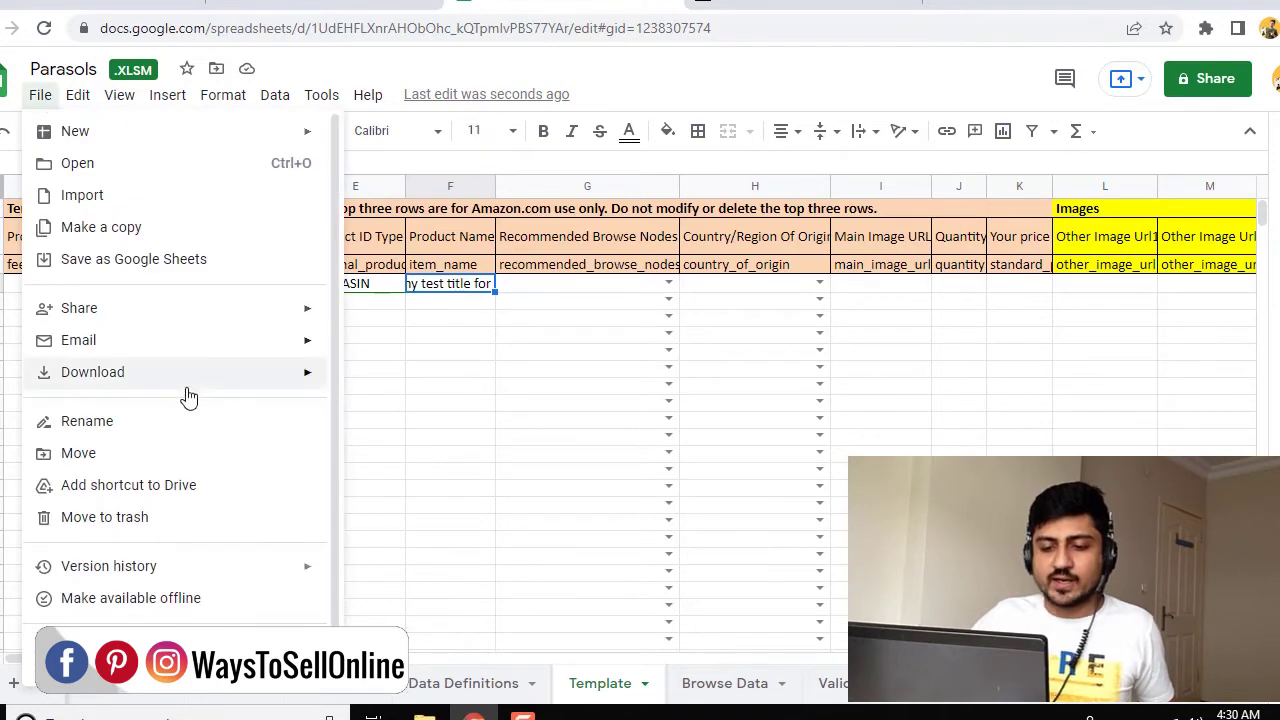
Download the sheet as Microsoft Excel (.xlsm) and switch back to the Seller Central inventory tab
mouse_move(200, 386)
click(437, 386)
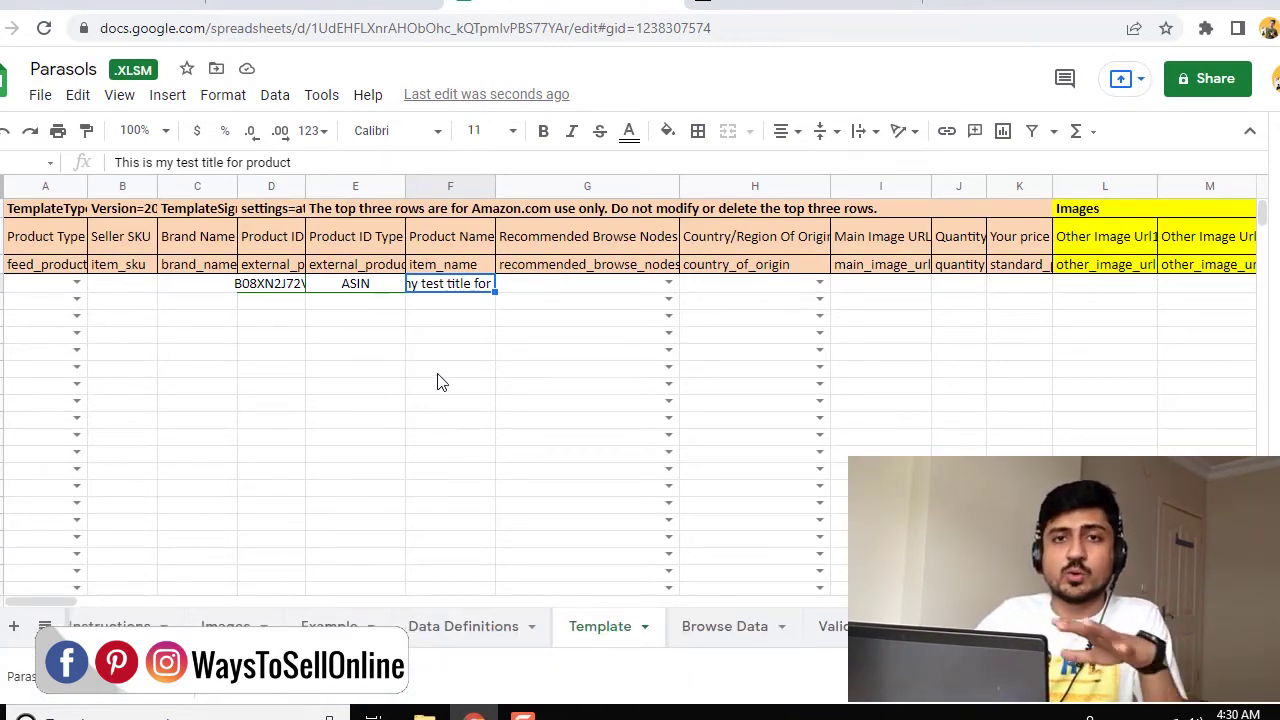
key(ctrl+Tab)
scroll(305, 240, up, 3)
mouse_move(100, 176)
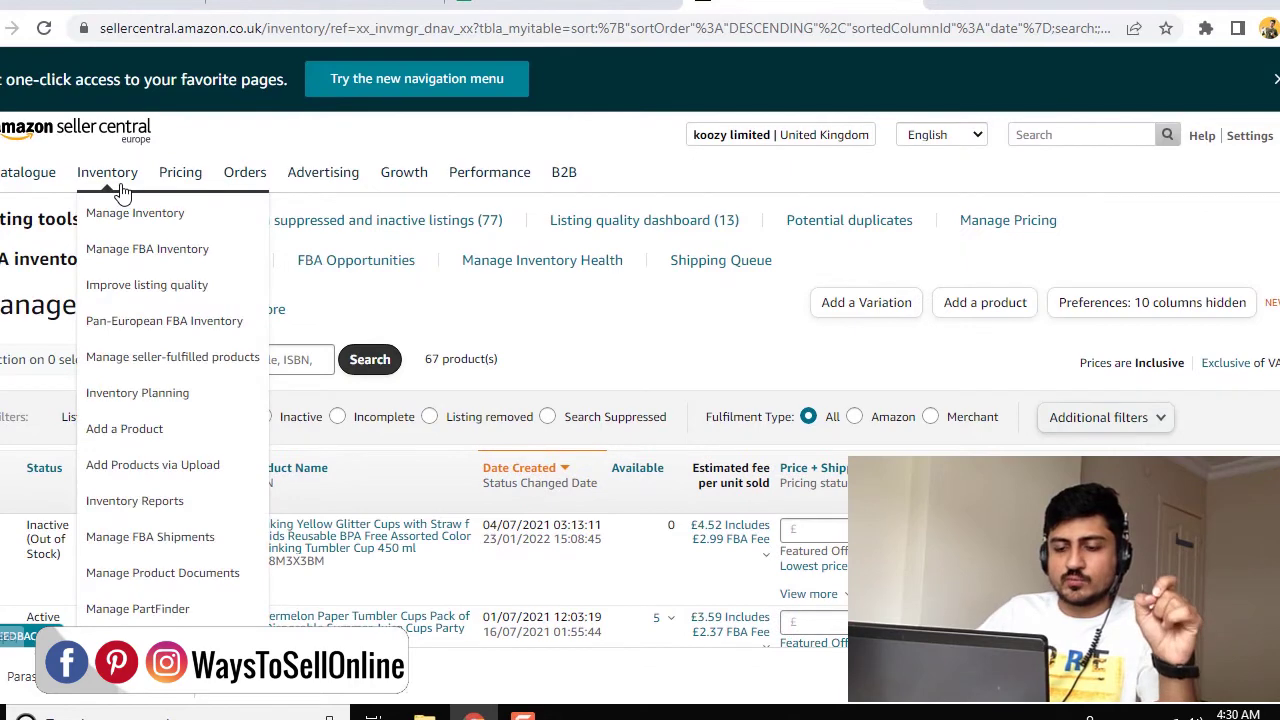
Attach Parasols.xlsm under Upload your inventory file, enter the alert e-mail address, and submit
click(179, 470)
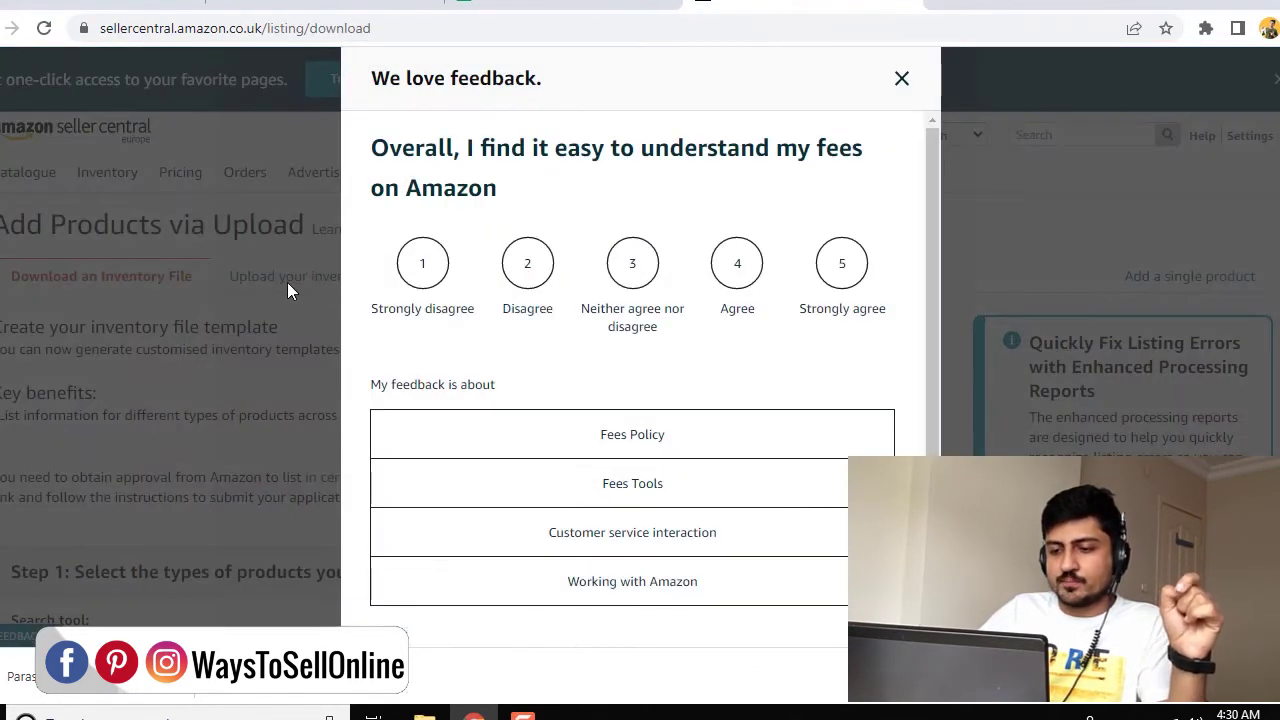
click(287, 290)
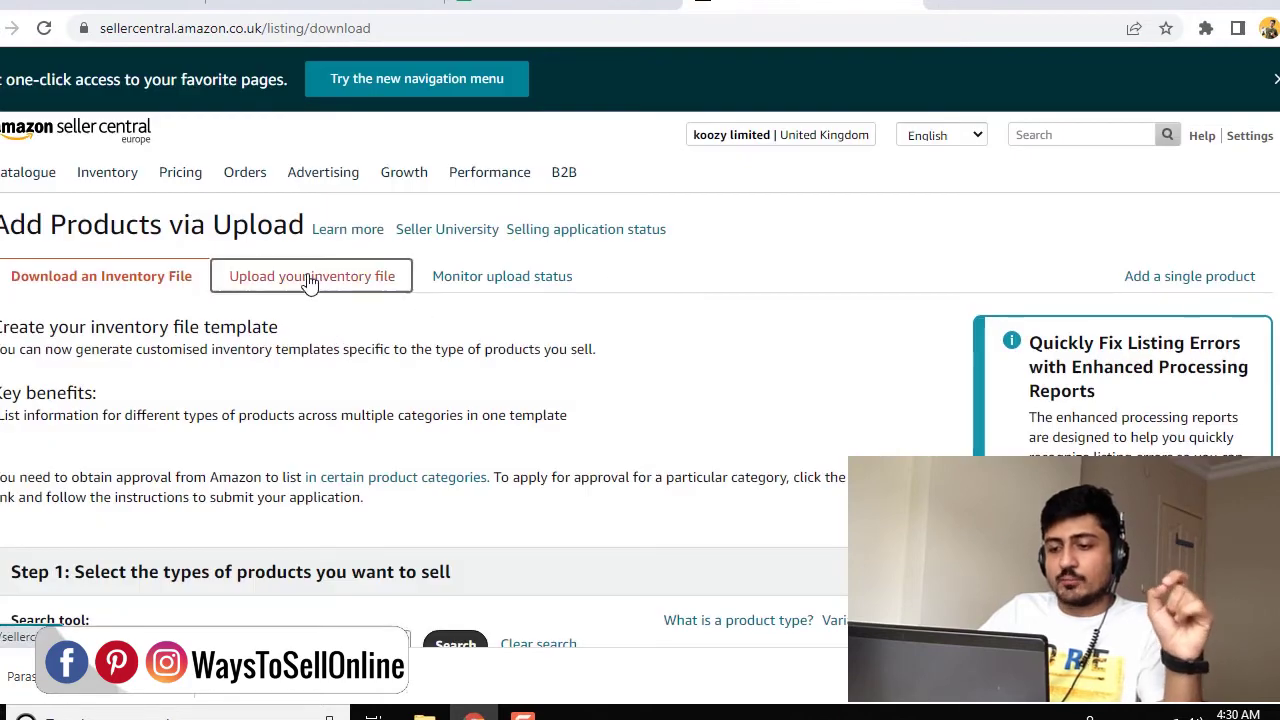
click(310, 277)
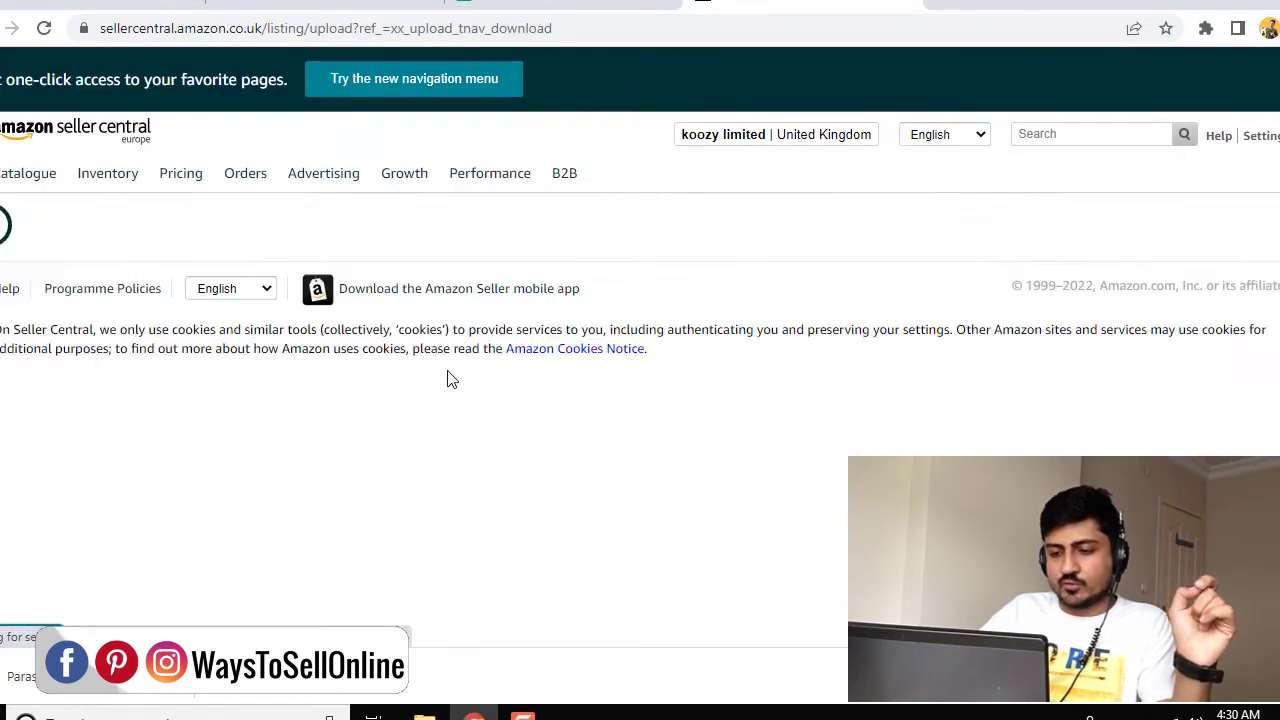
scroll(320, 400, down, 1)
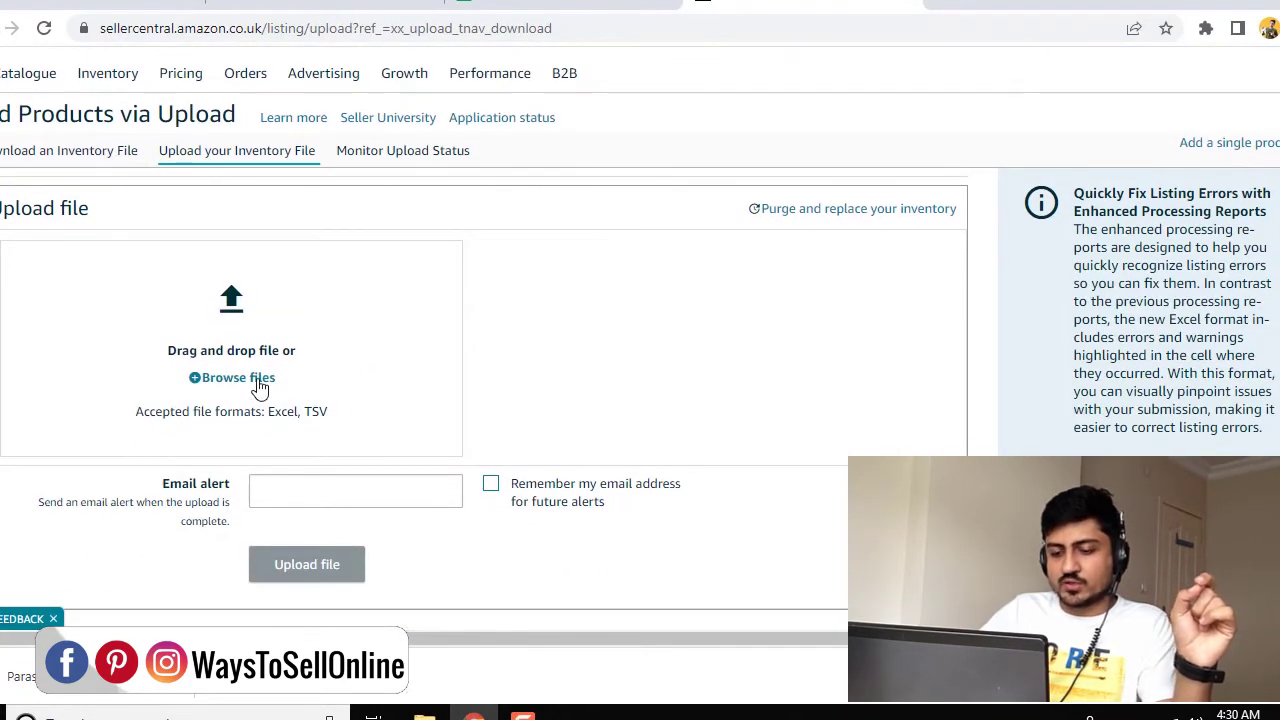
click(260, 385)
double_click(609, 272)
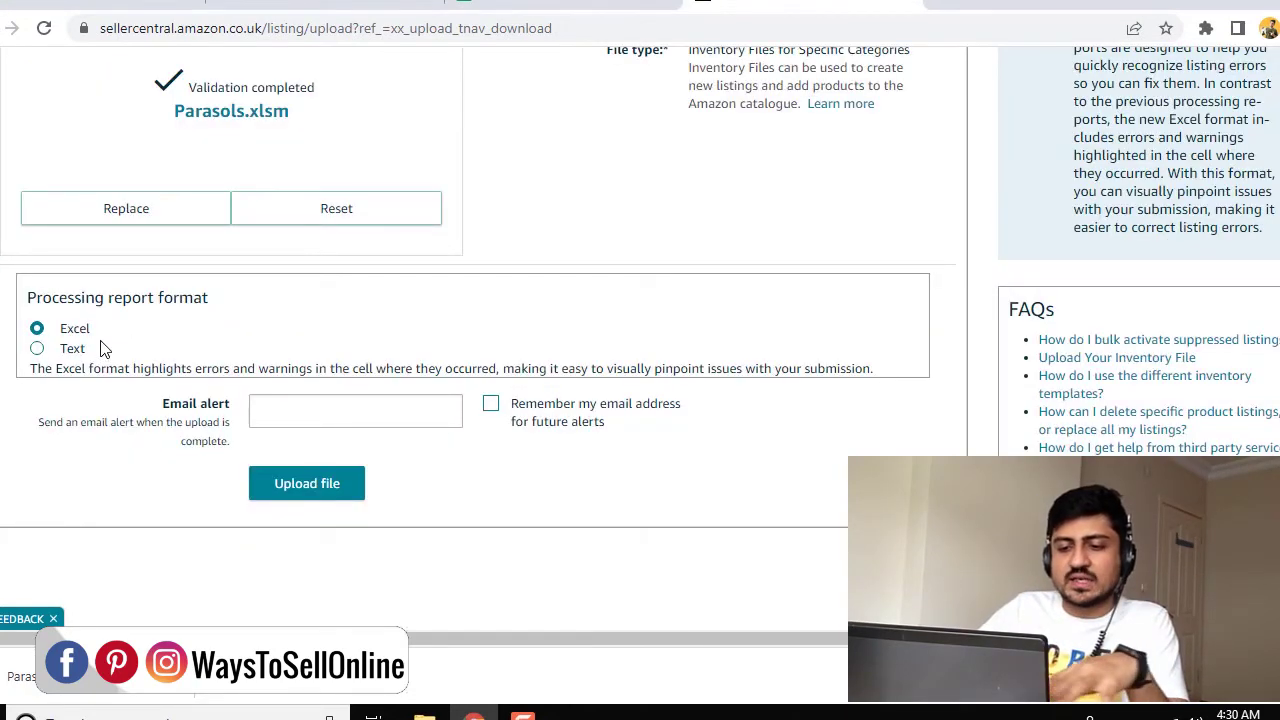
drag(104, 333, 55, 336)
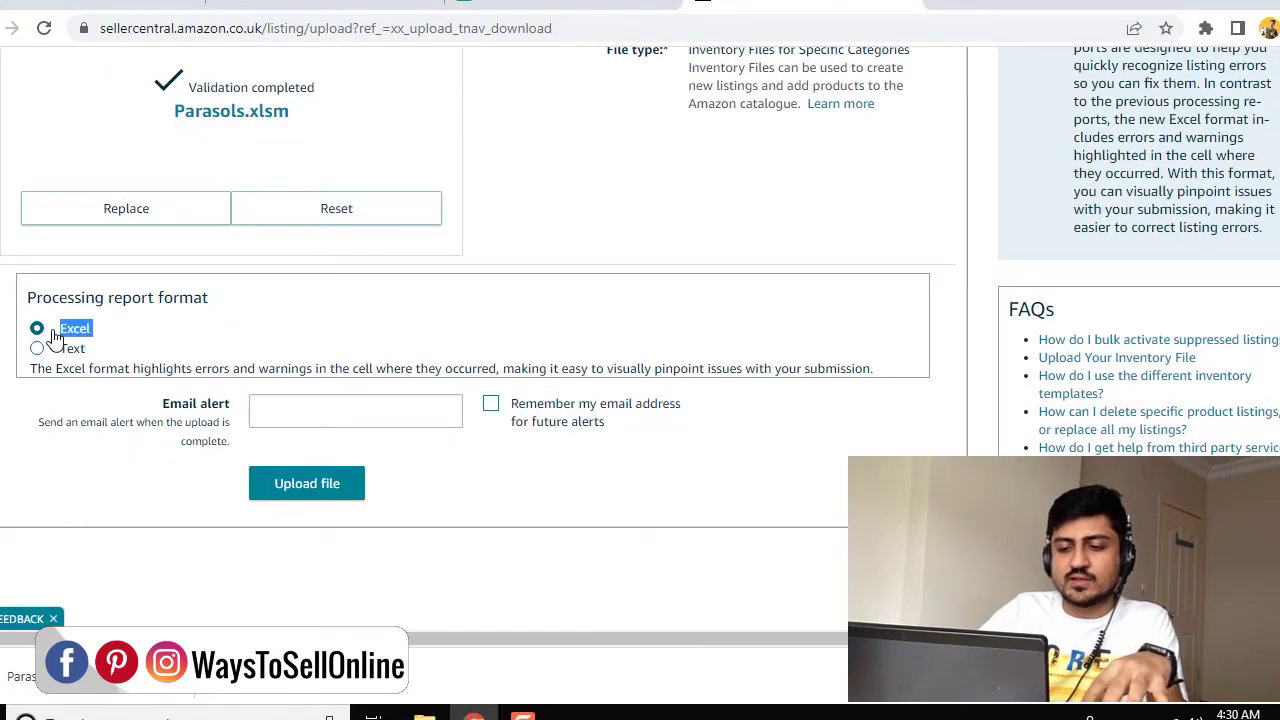
click(290, 407)
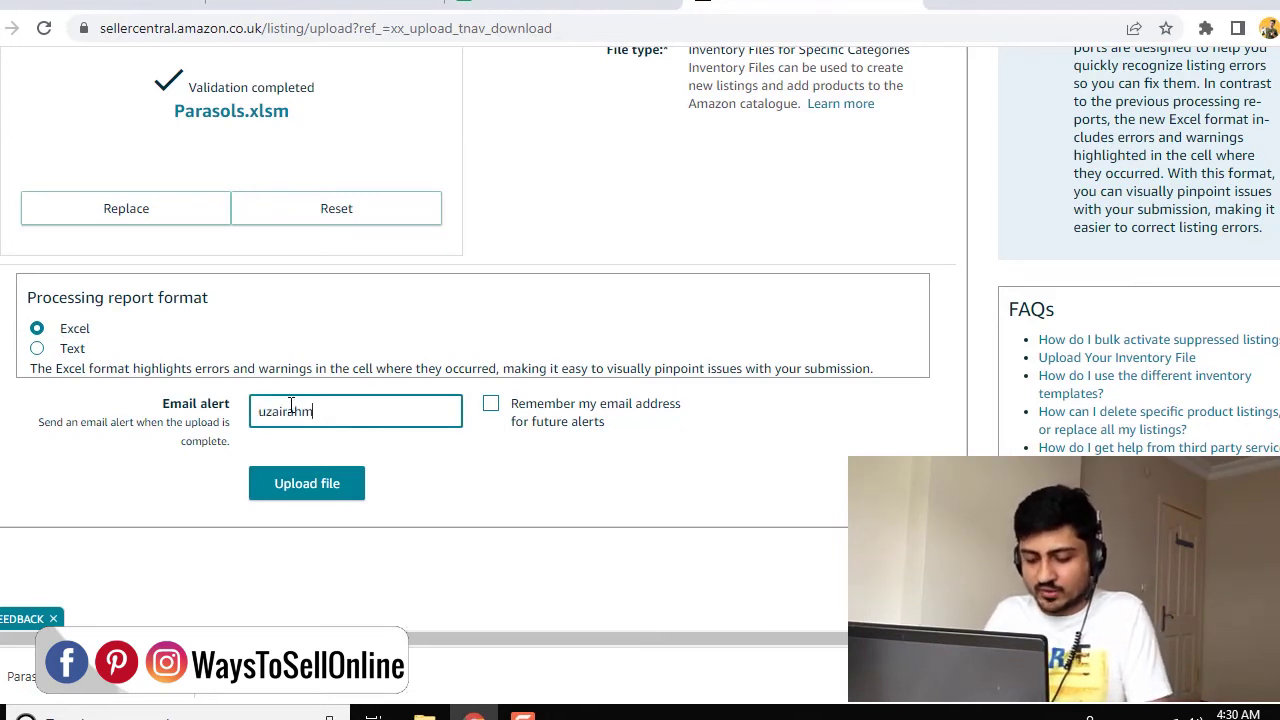
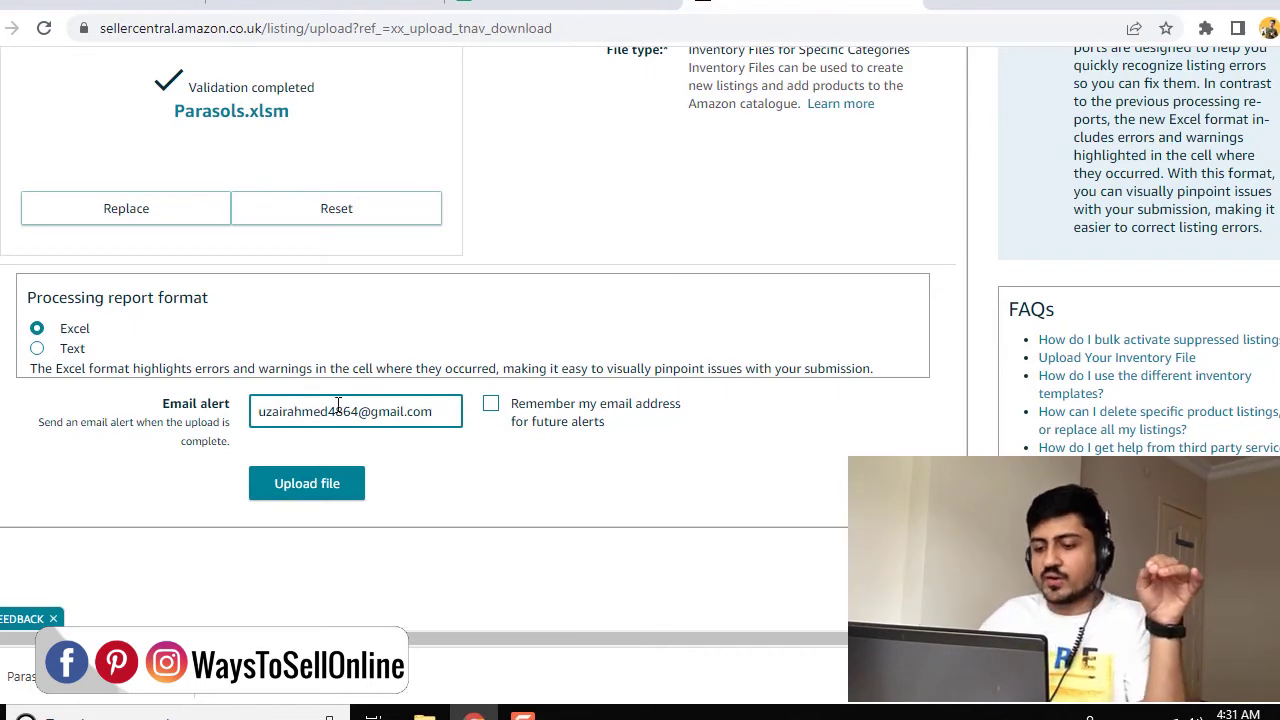
click(329, 483)
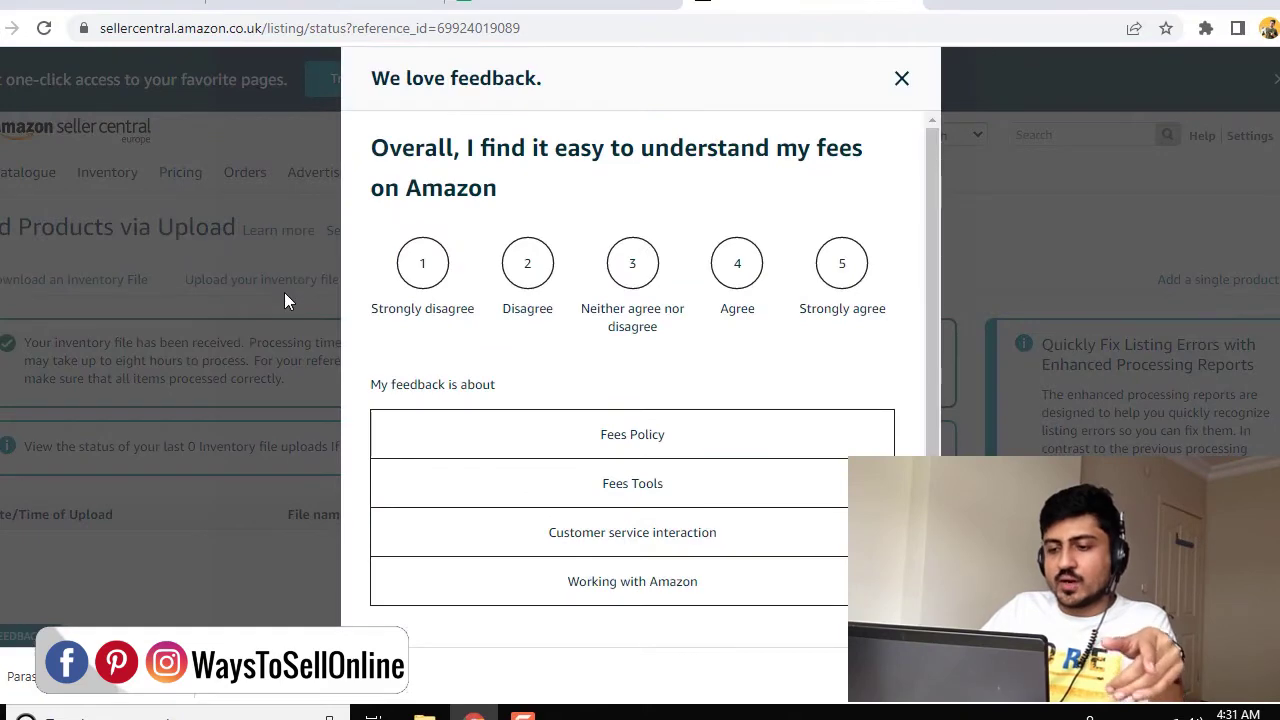
Reload the upload status list until Parasols.xlsm, dated 7 April 2022, shows In Progress
click(285, 295)
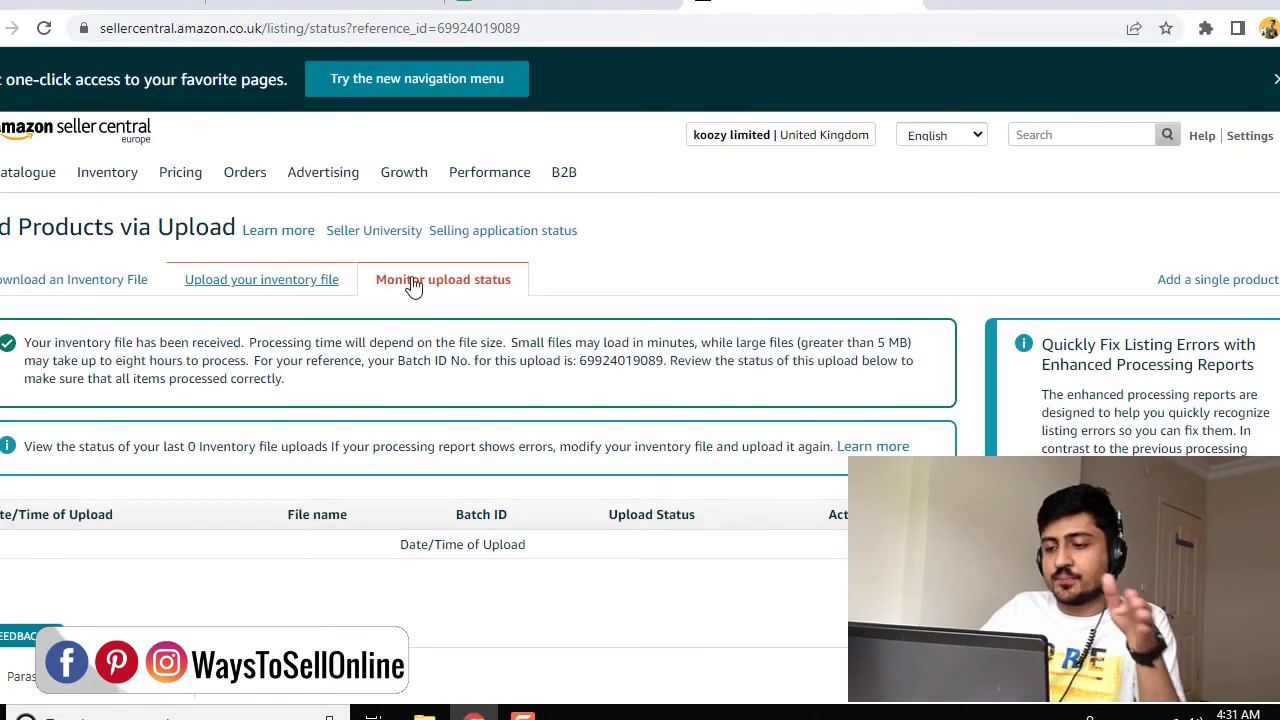
scroll(630, 380, down, 2)
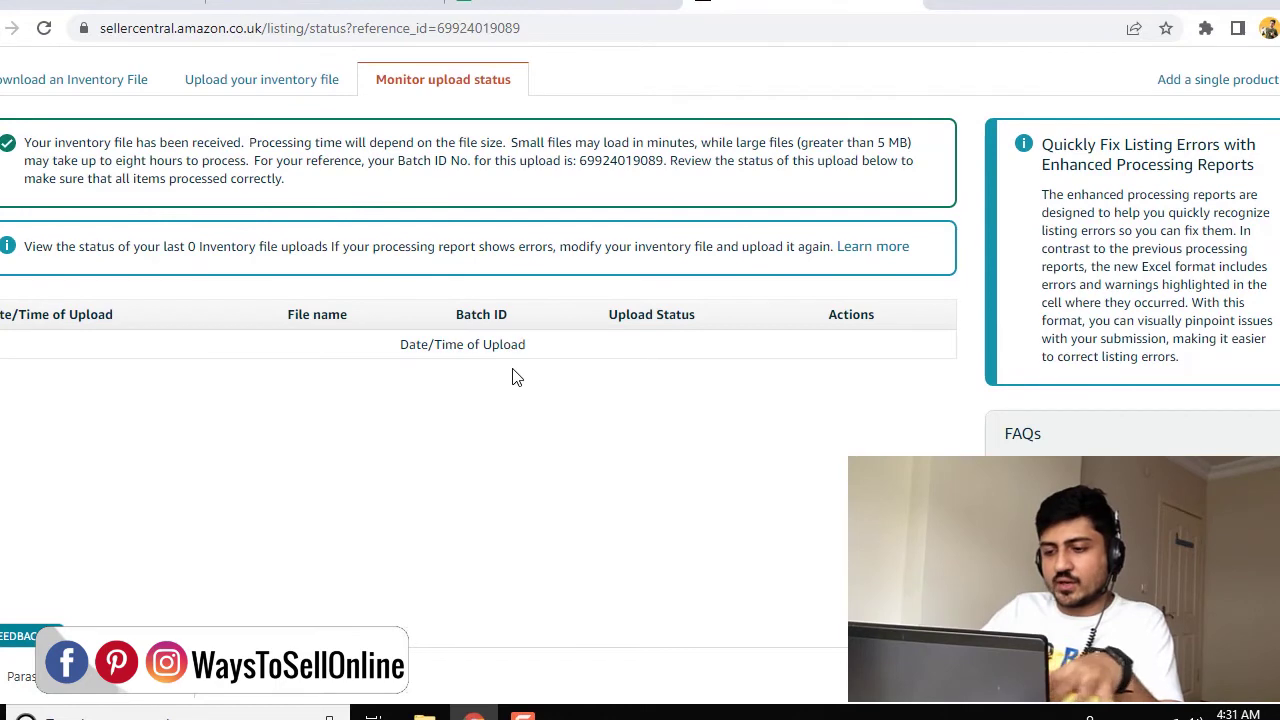
click(45, 29)
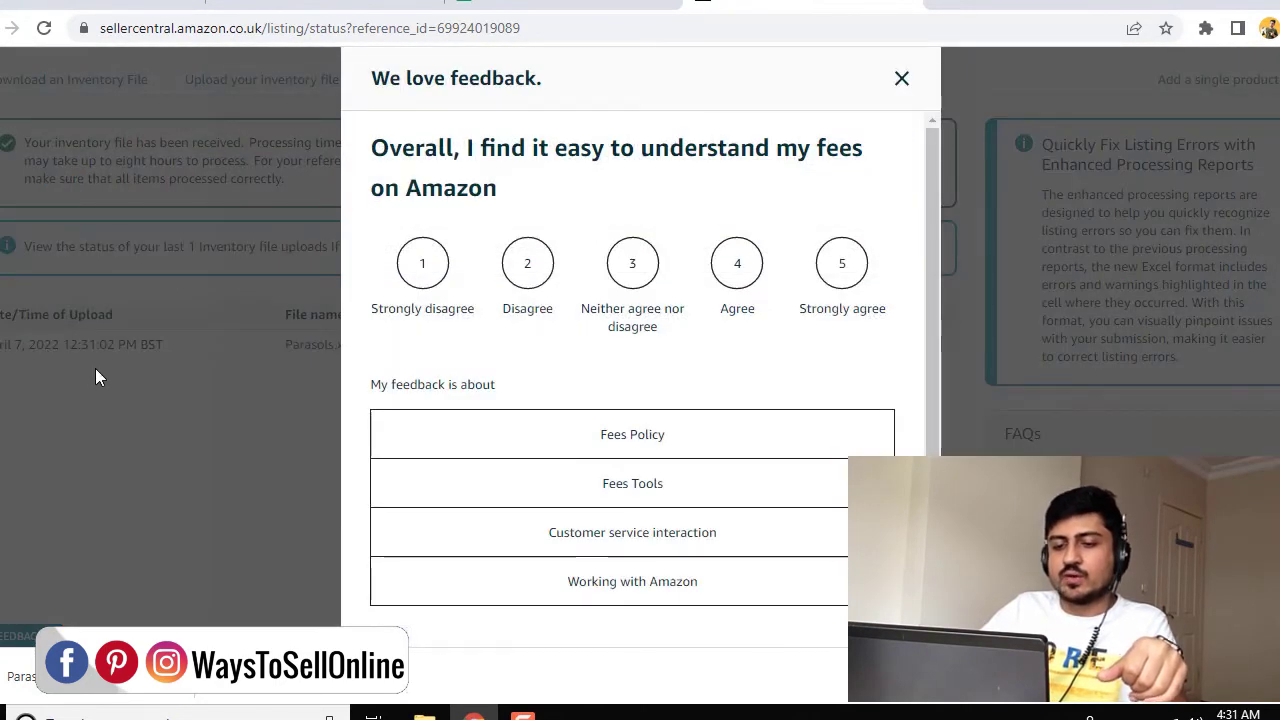
click(96, 369)
drag(5, 345, 376, 350)
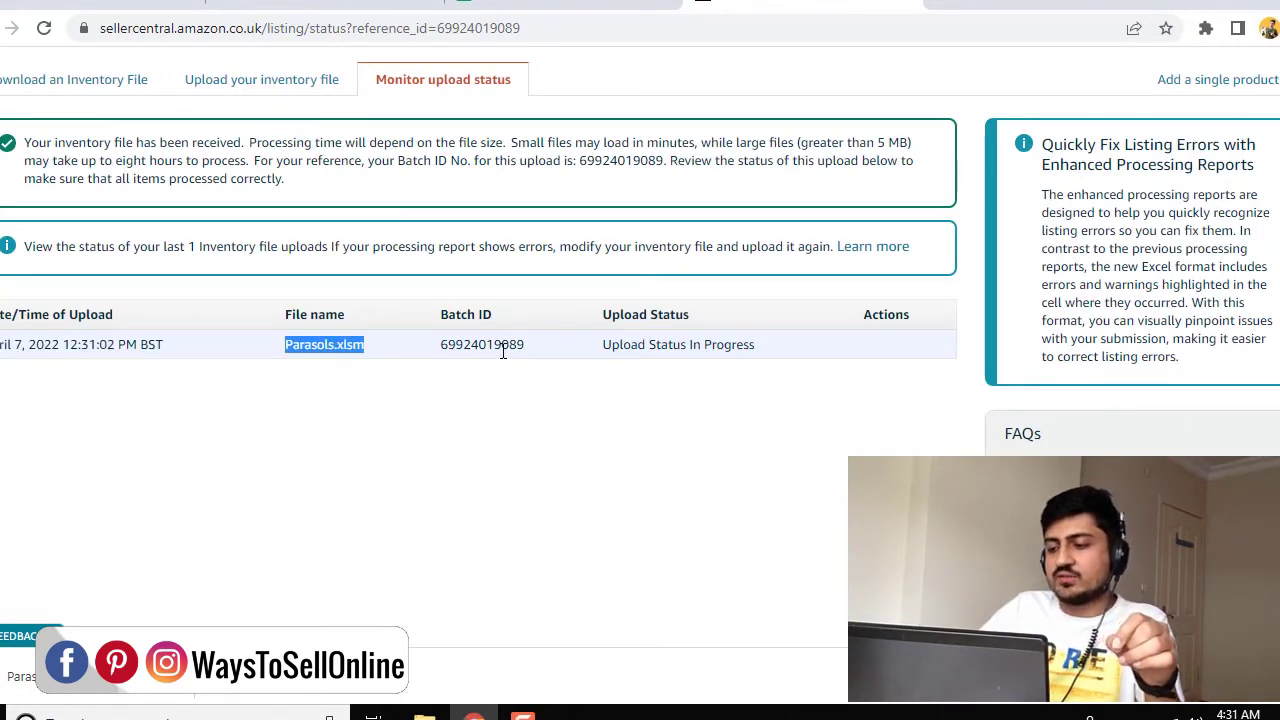
click(580, 346)
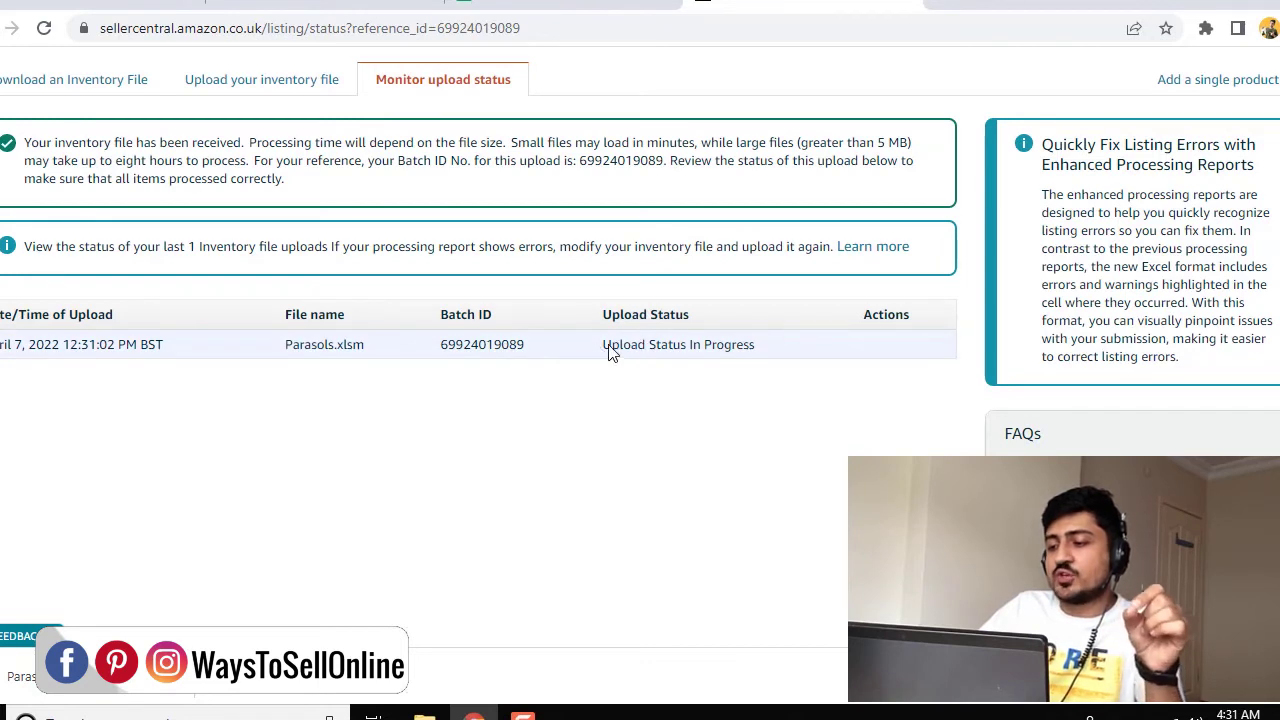
drag(601, 350, 782, 350)
click(775, 414)
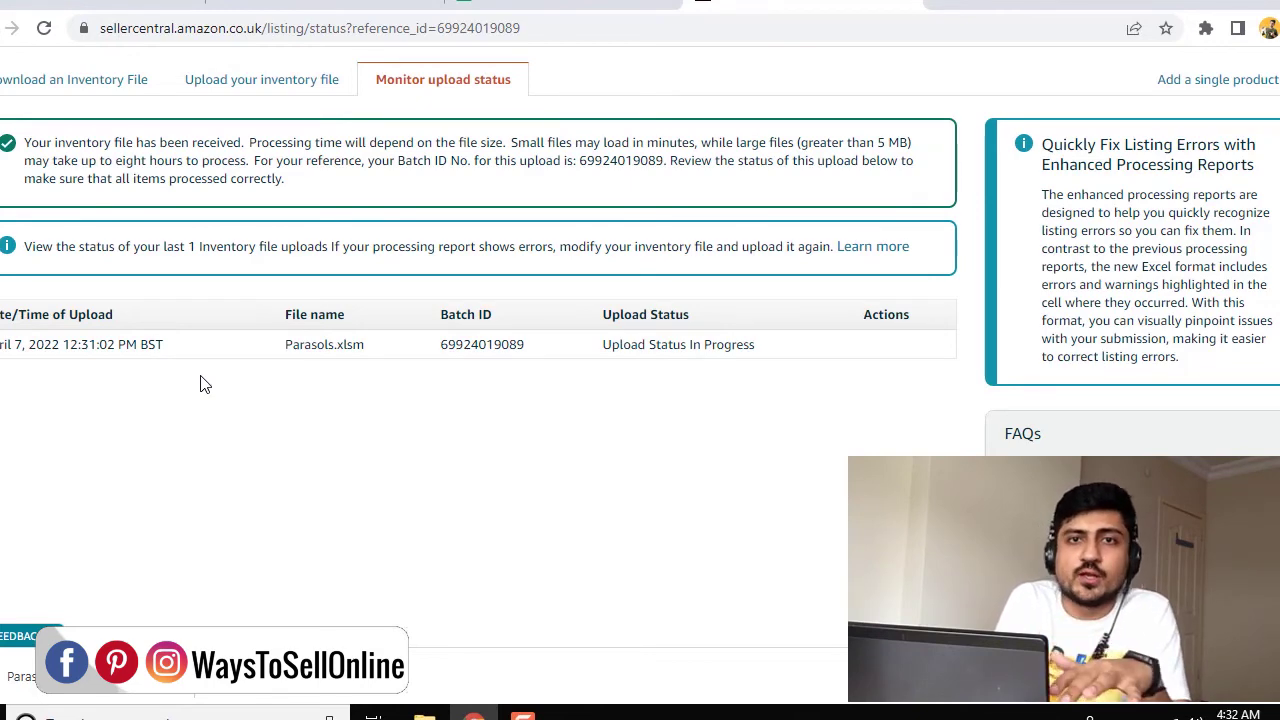
scroll(200, 385, up, 3)
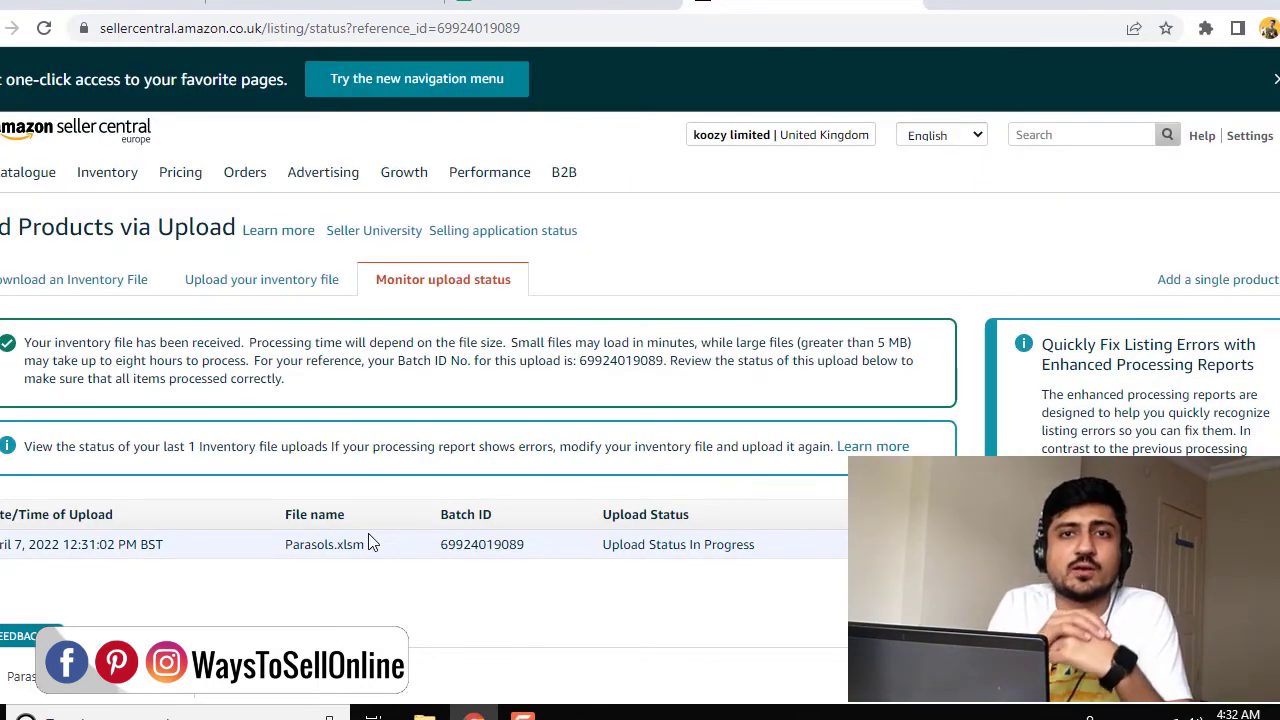